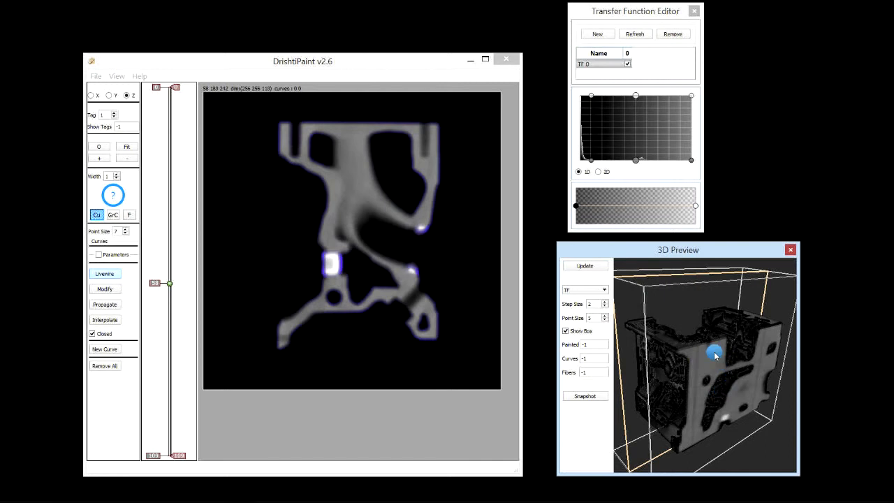
Step: Brighten the slice by adding a transfer function gradient stop and moving it close to the low-intensity end
mouse_move(711, 352)
mouse_down()
mouse_move(720, 389)
mouse_move(708, 391)
mouse_move(708, 341)
mouse_up()
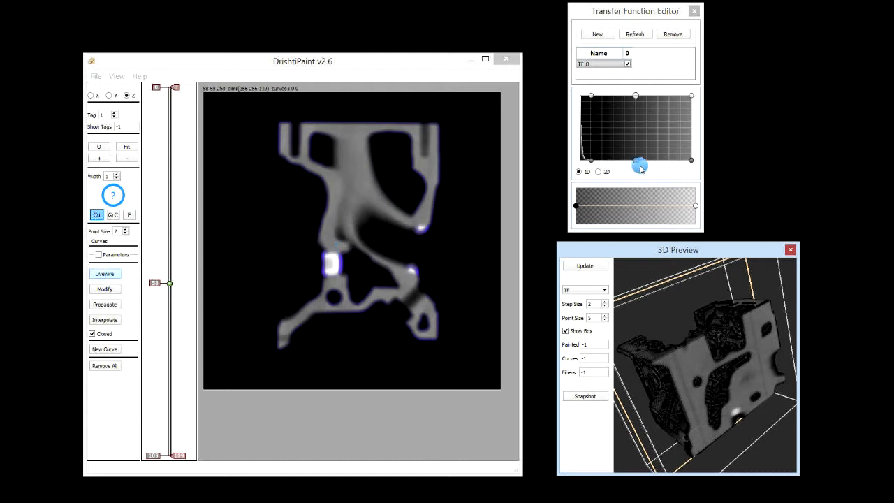
drag(654, 209, 599, 205)
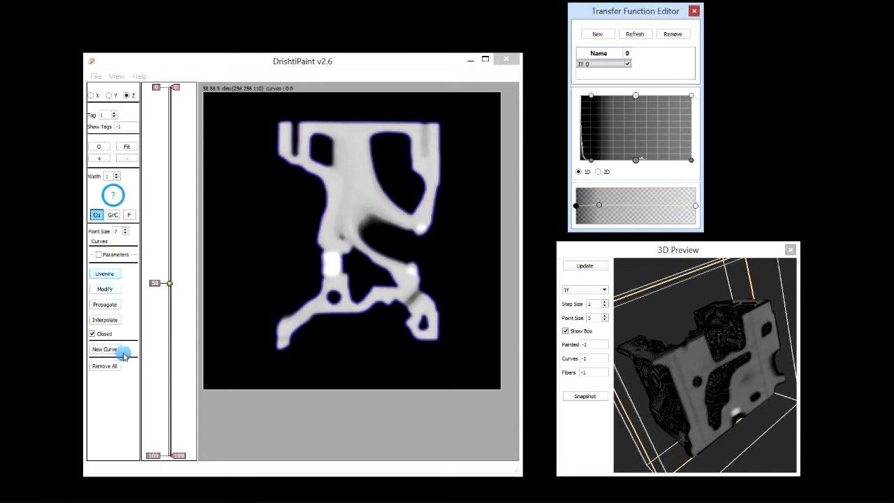
Step: Trace a closed Livewire curve around the outer outline of the part on Z slice 58
click(93, 336)
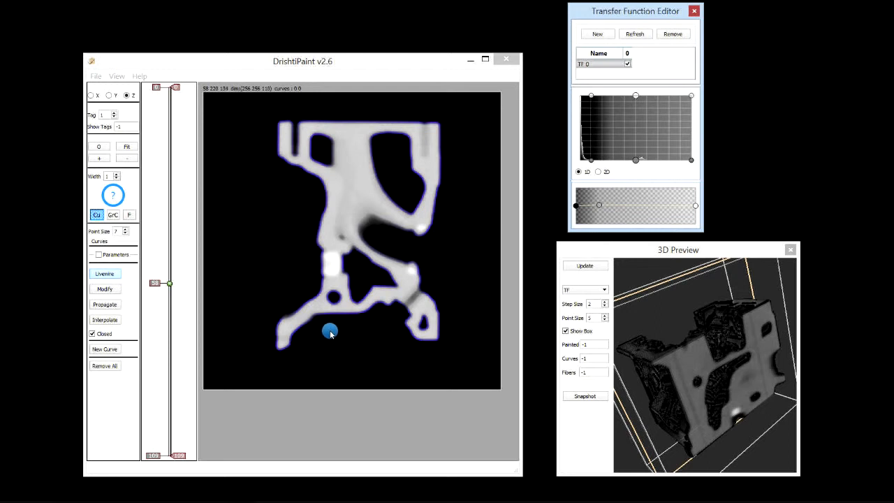
click(279, 133)
click(280, 132)
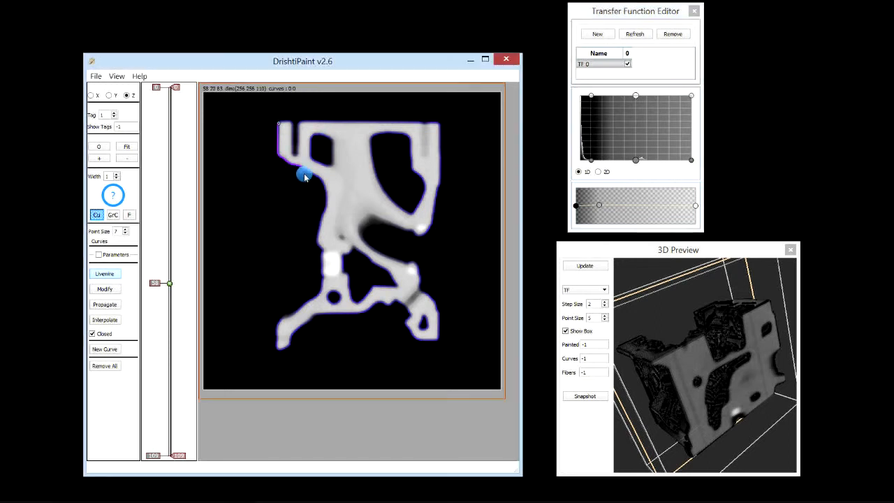
click(324, 210)
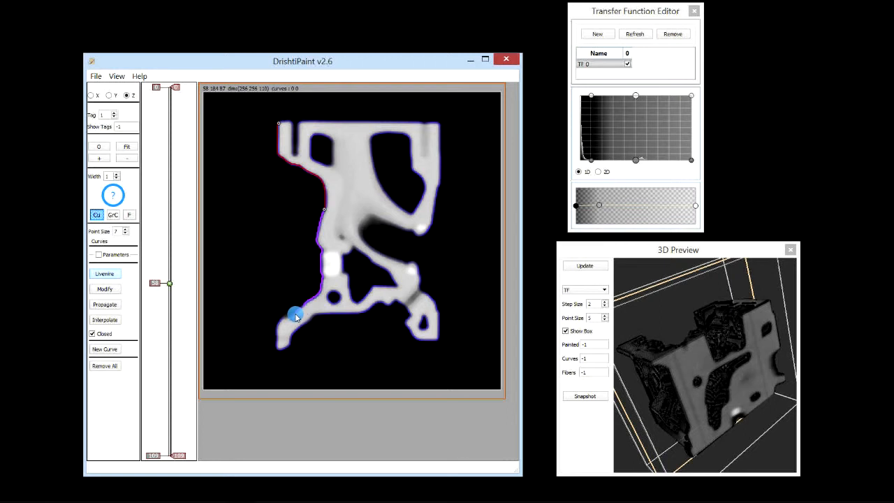
click(280, 348)
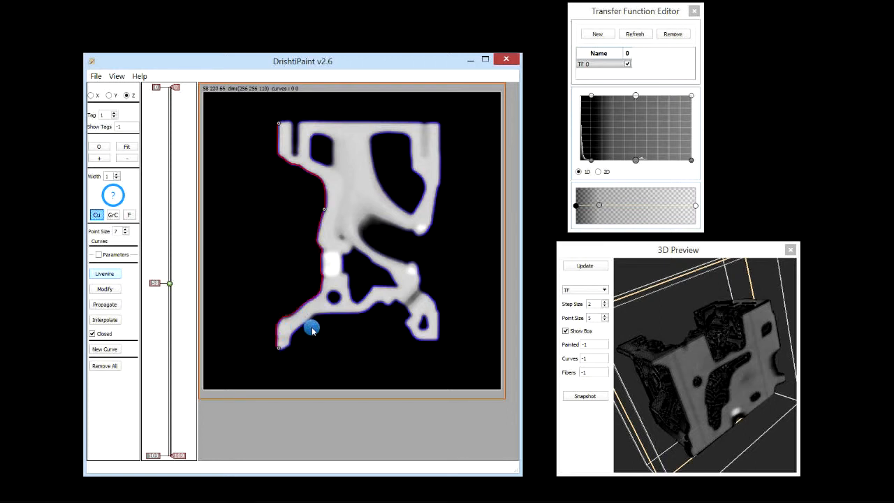
click(414, 335)
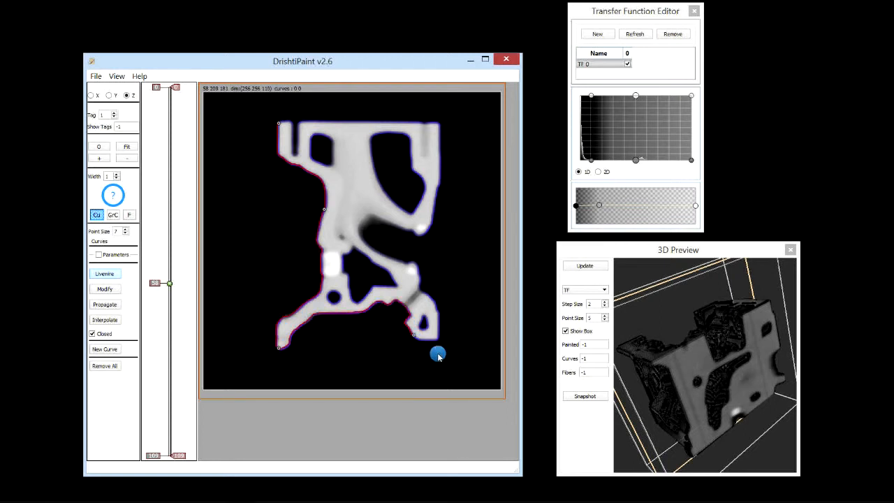
click(438, 126)
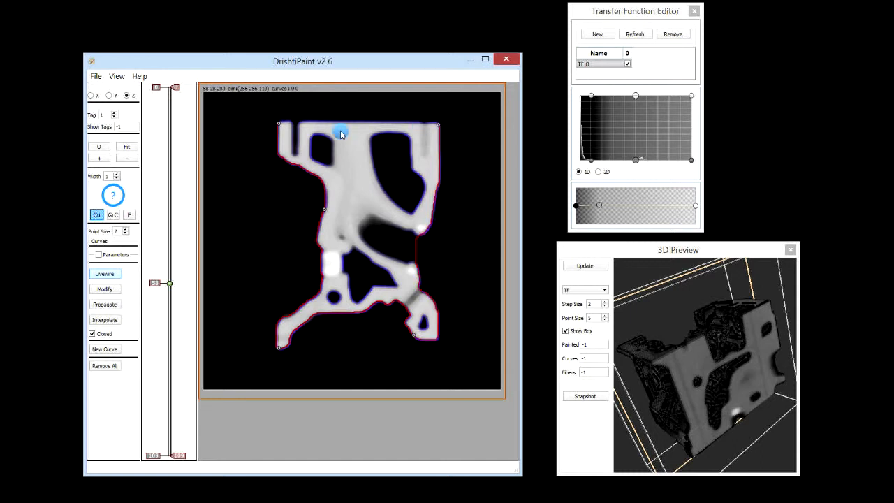
double_click(285, 124)
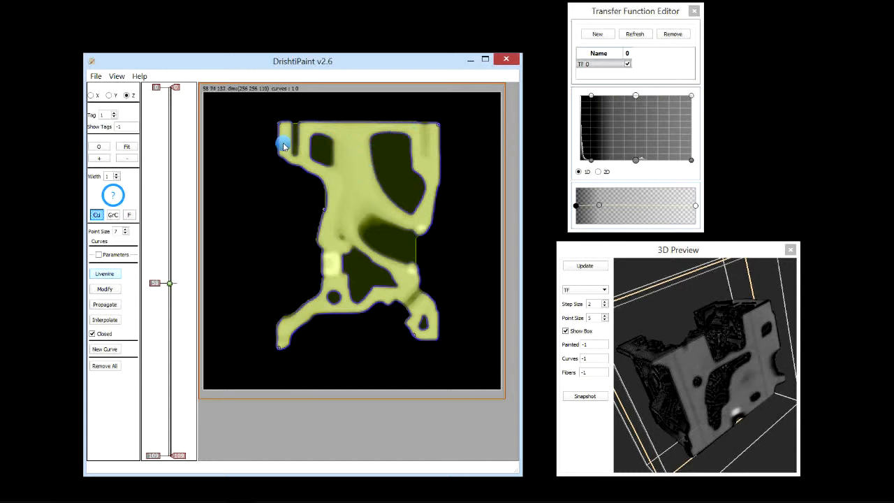
Step: Leave Livewire mode, shift the closed curve slightly sideways on slice 58, and delete it
click(102, 290)
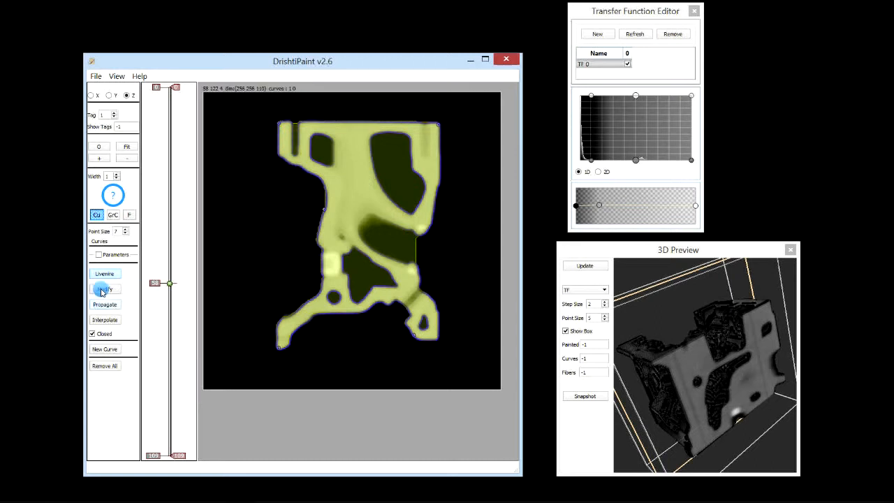
click(104, 275)
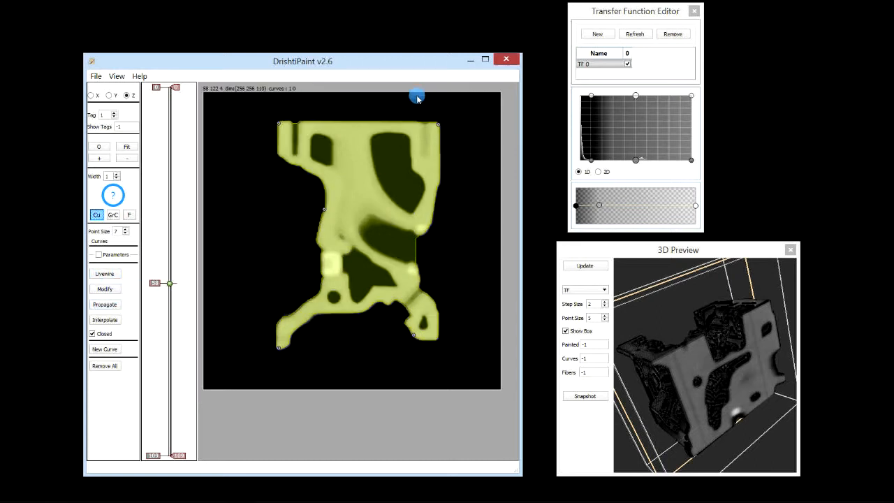
mouse_move(365, 124)
mouse_down()
mouse_move(303, 143)
mouse_move(313, 120)
mouse_move(305, 140)
mouse_move(370, 136)
mouse_move(370, 125)
mouse_up()
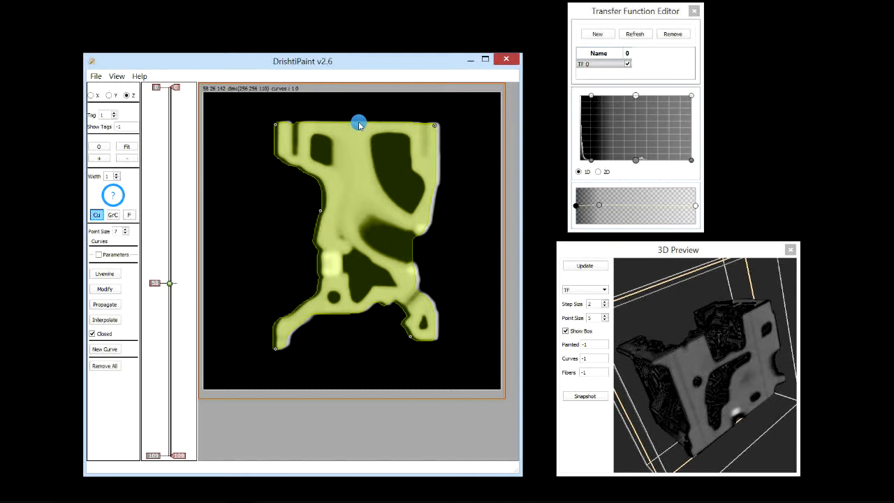
key(Delete)
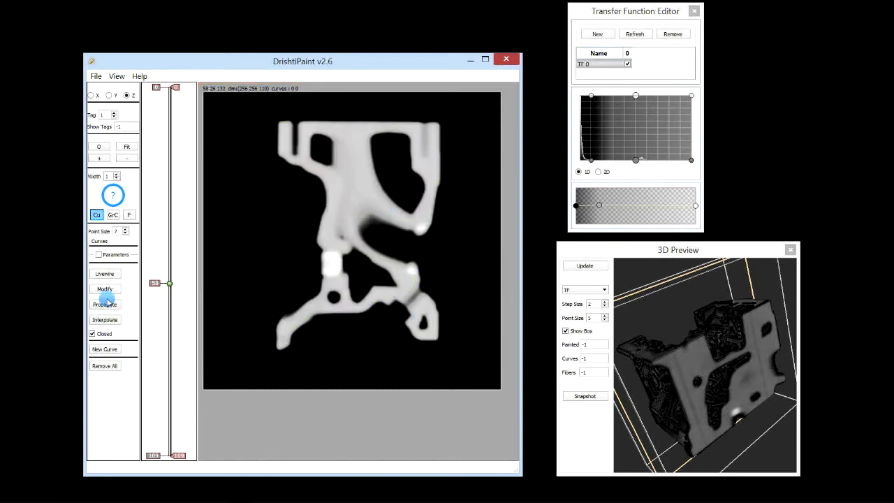
Step: Trace an open Livewire curve on slice 58 from the part's upper-left corner, around its lower edge, to its upper-right corner
click(103, 274)
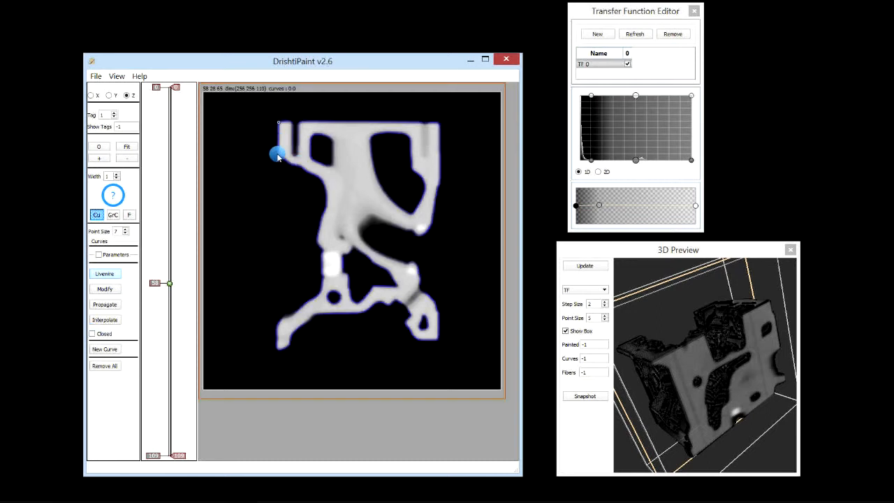
click(279, 123)
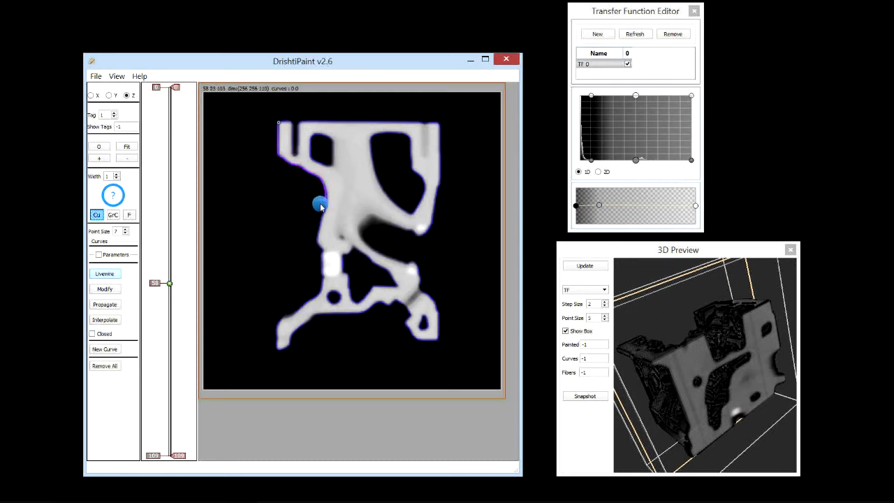
click(322, 251)
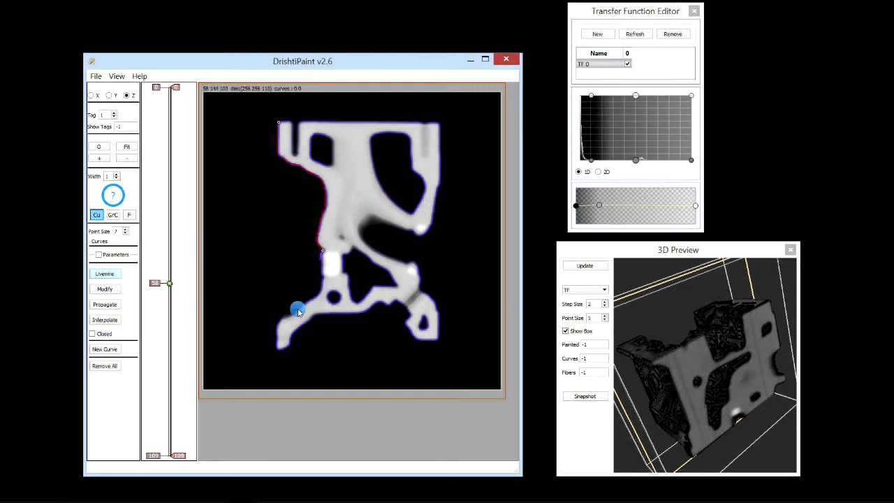
click(289, 345)
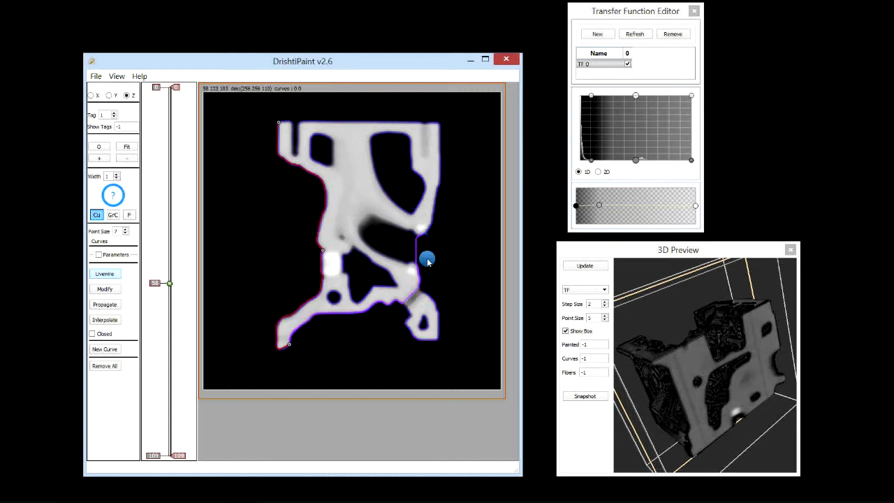
click(436, 307)
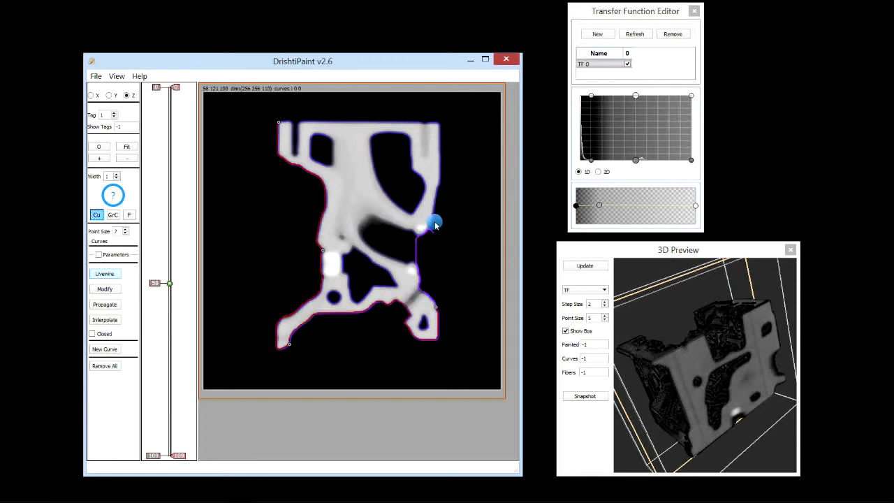
click(440, 127)
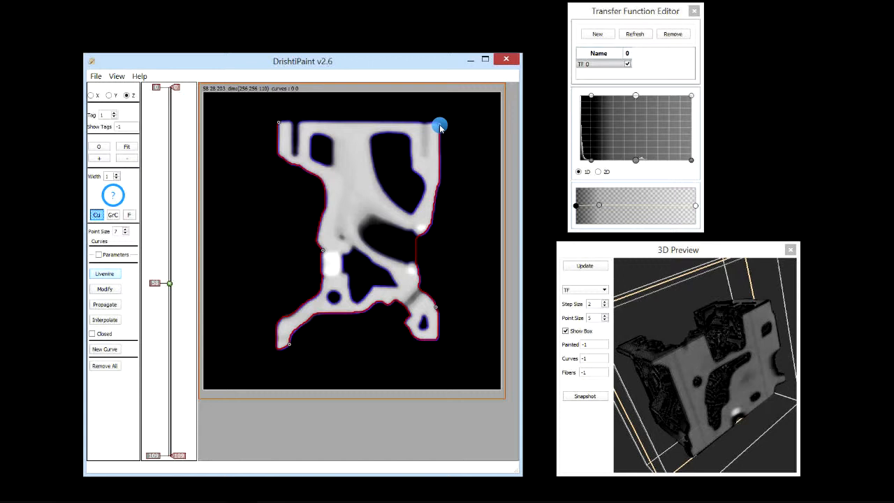
key(space)
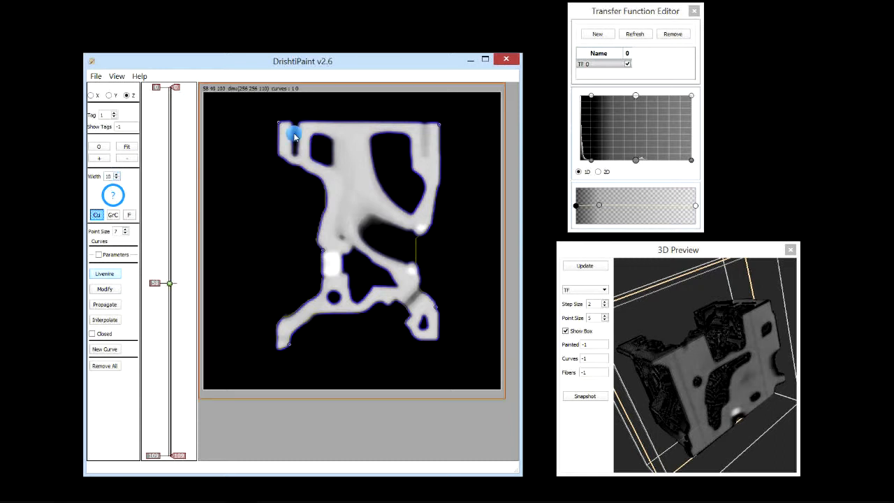
Step: Set the curve width to 10 and apply it to the open curve on slice 58
double_click(113, 177)
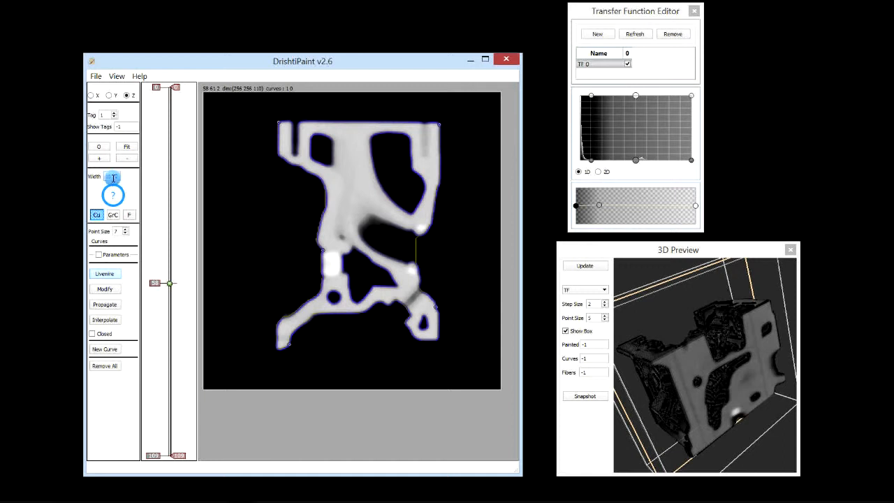
click(323, 206)
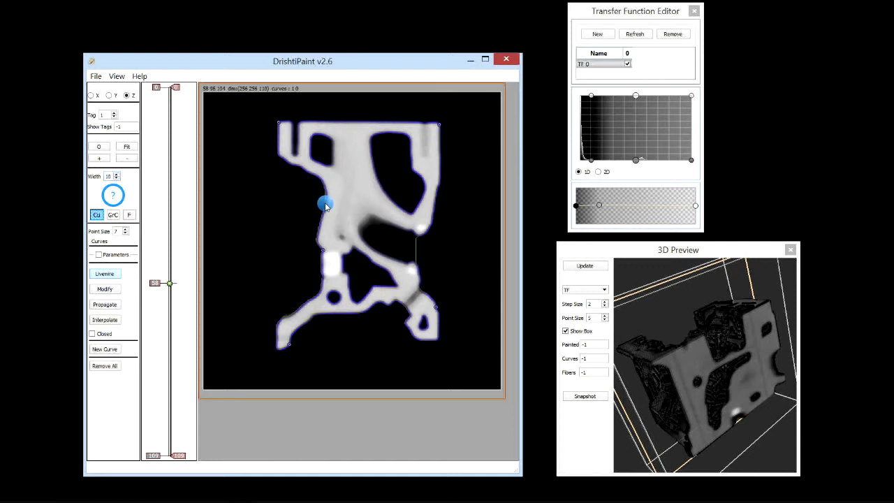
key(space)
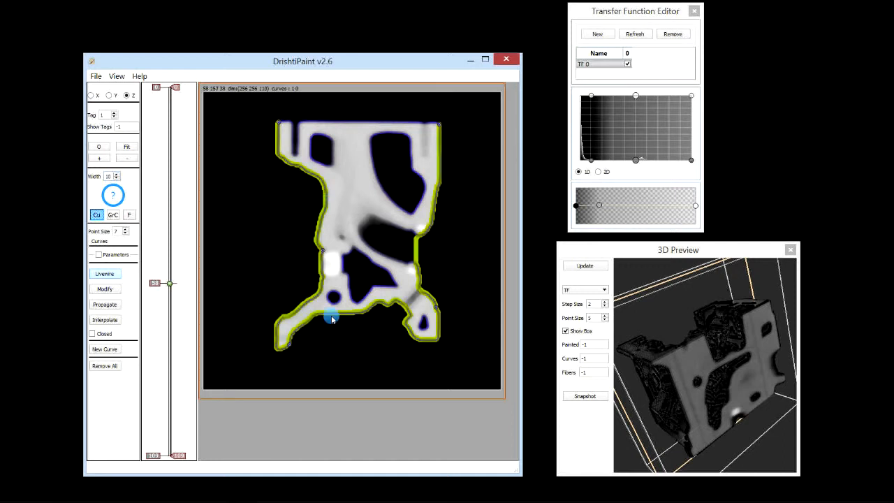
Step: Set the 3D preview's step size to 0 and update the preview to inspect the curve without the volume
click(734, 379)
click(606, 305)
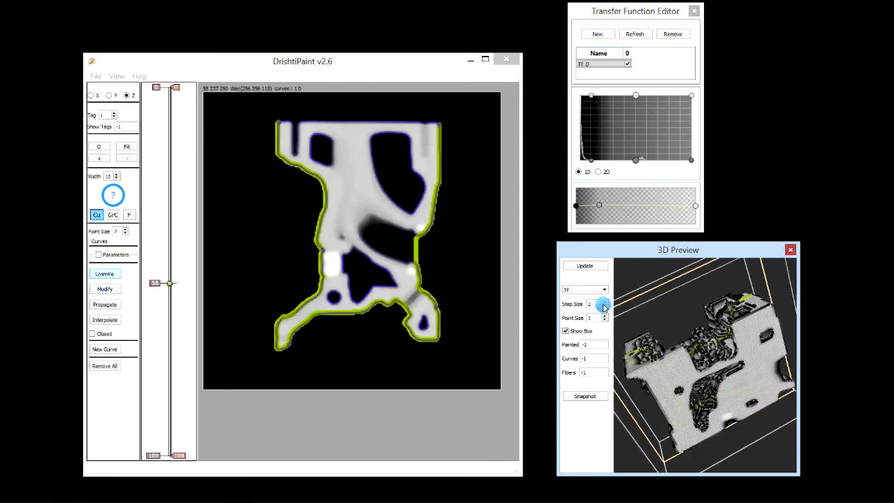
click(587, 265)
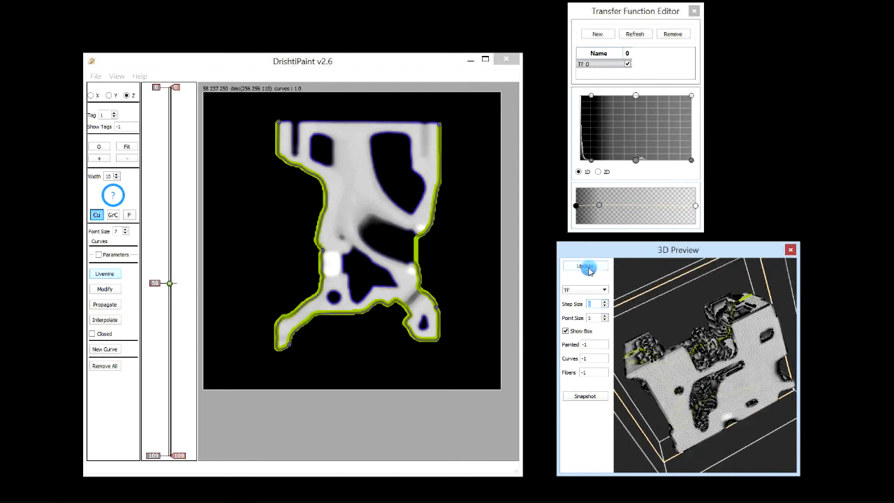
click(548, 264)
drag(733, 375, 708, 359)
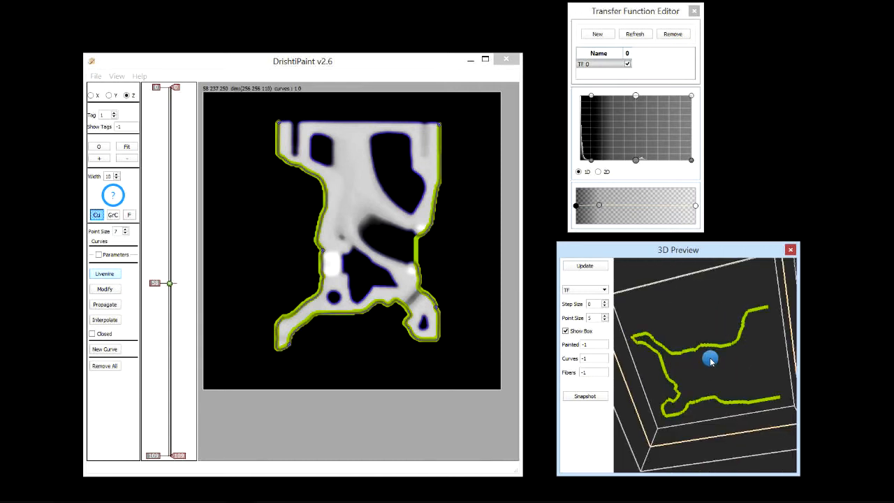
drag(684, 331, 705, 374)
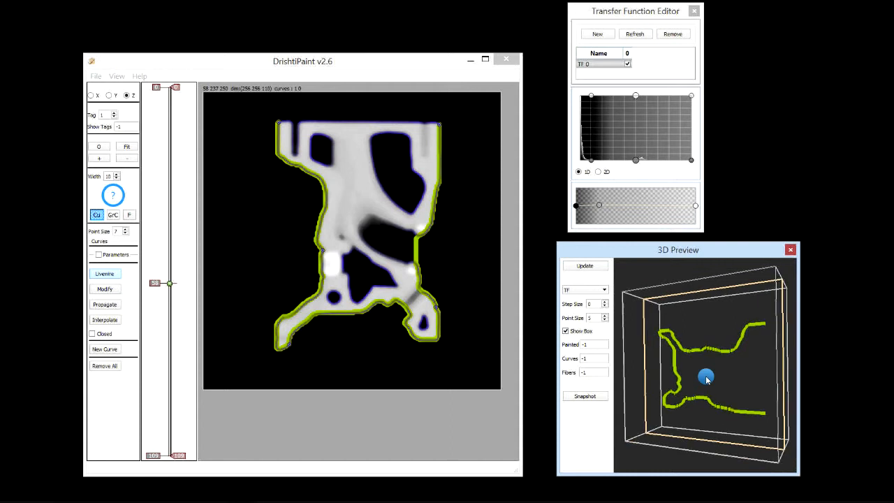
Step: Set the curve width to 1, apply it to the open curve on slice 58, and check it in 3D
click(112, 177)
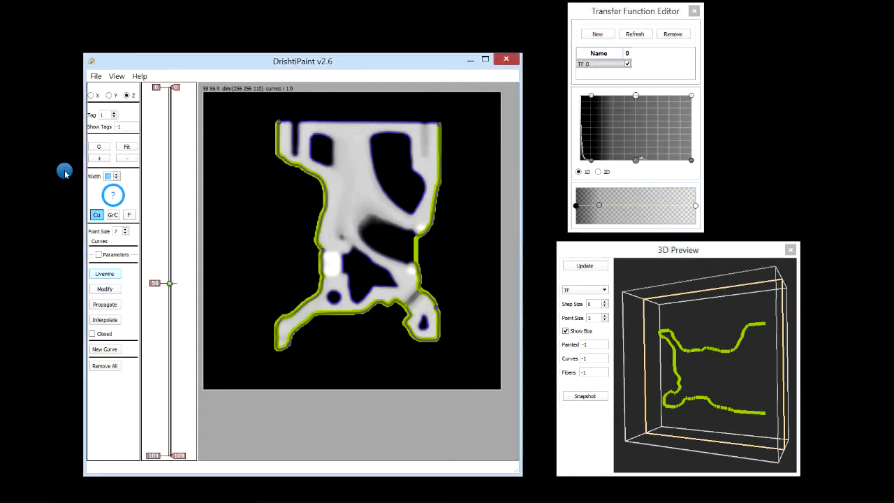
click(286, 141)
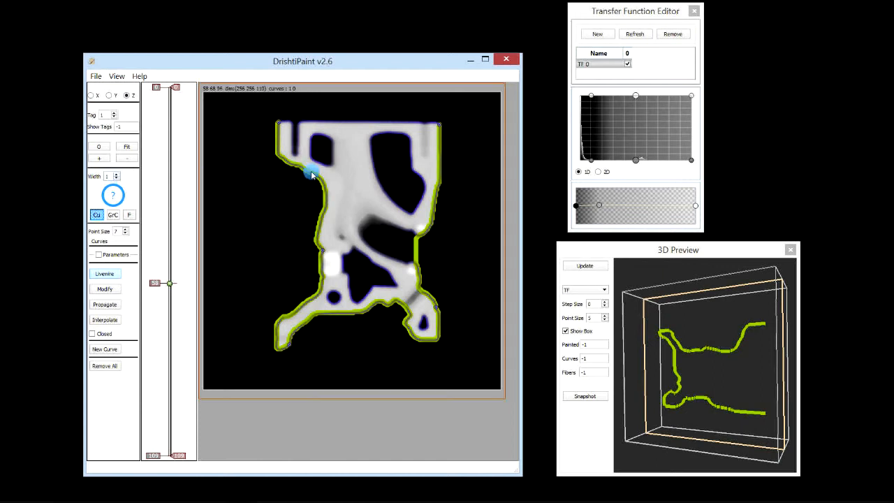
key(space)
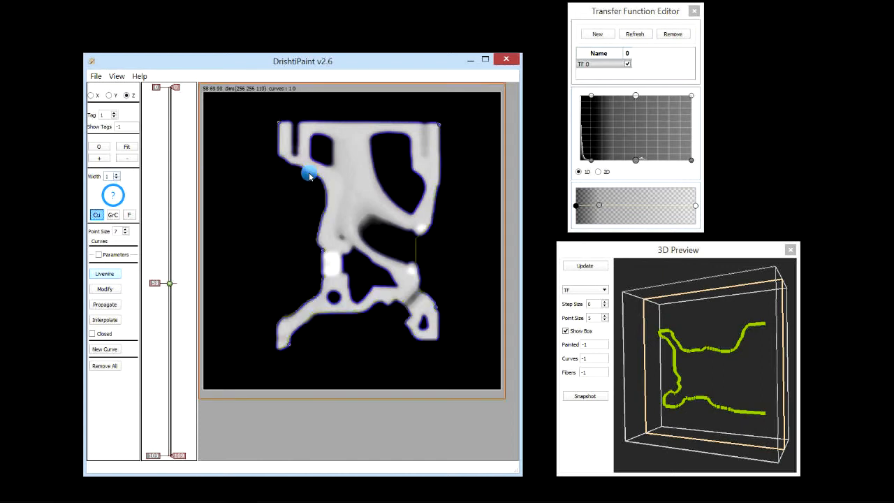
drag(698, 386, 729, 376)
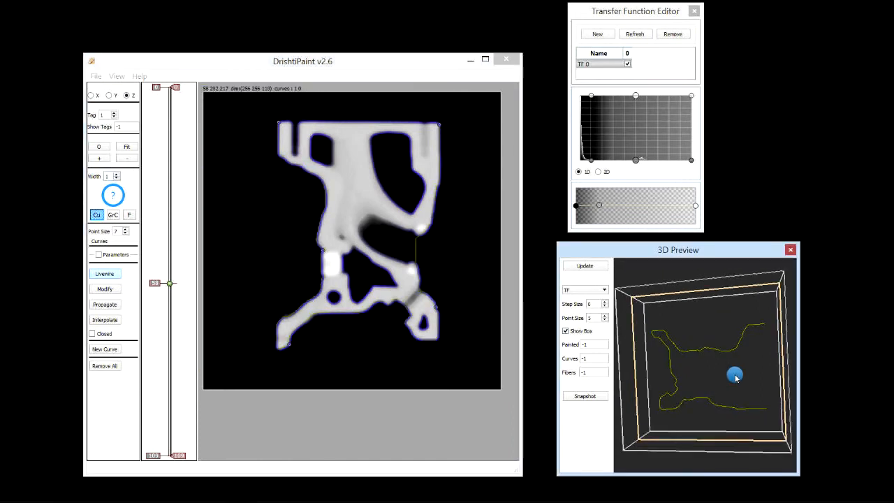
Step: On slice 62, trace an open Livewire curve of width 10 from the part's upper-left corner, around its lower edge, to its upper-right corner
click(159, 302)
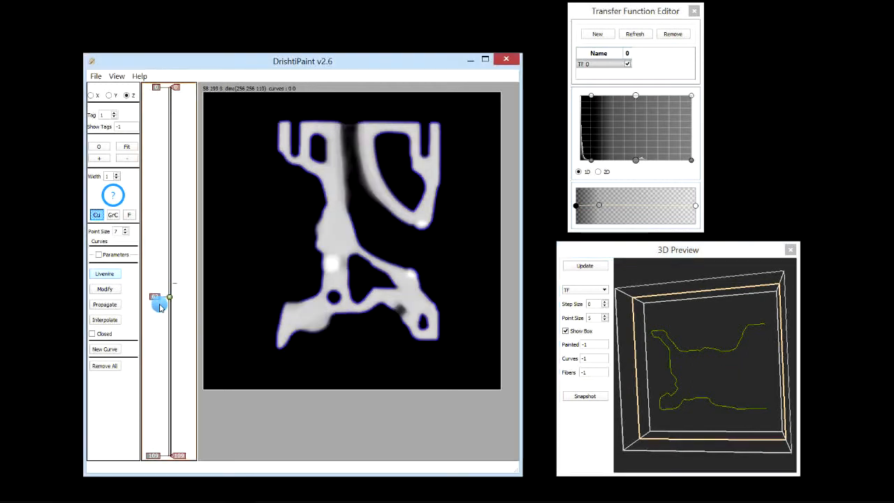
click(162, 299)
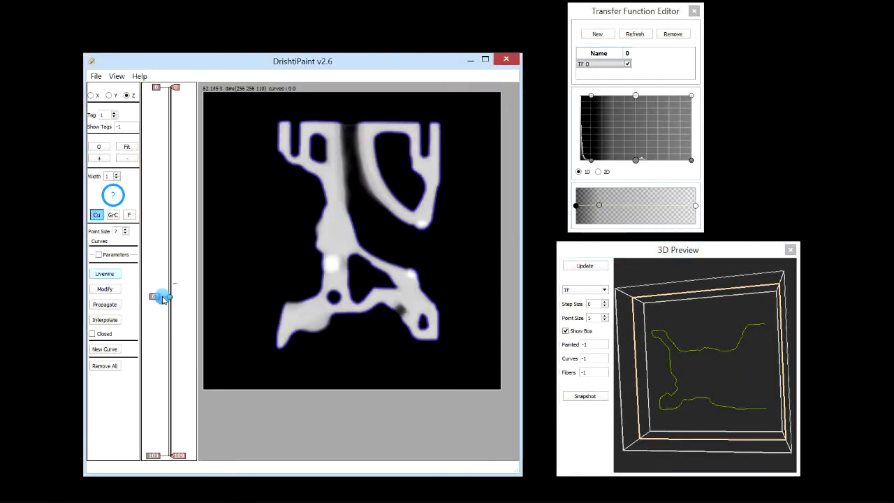
click(112, 177)
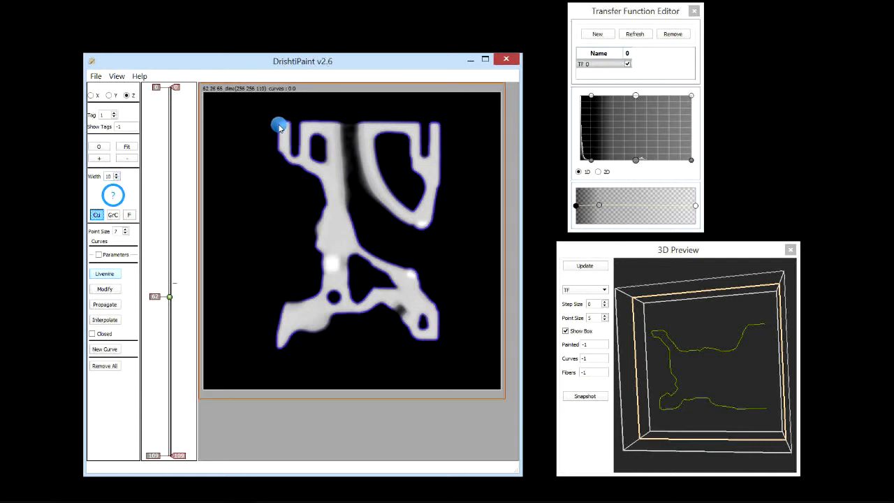
mouse_move(279, 127)
mouse_down()
mouse_move(296, 264)
mouse_move(277, 349)
mouse_move(425, 344)
mouse_move(437, 314)
mouse_up()
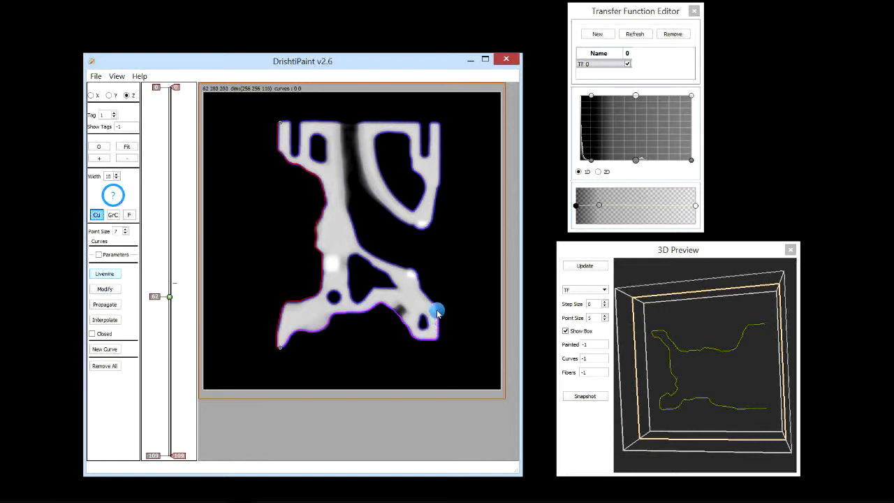
click(436, 311)
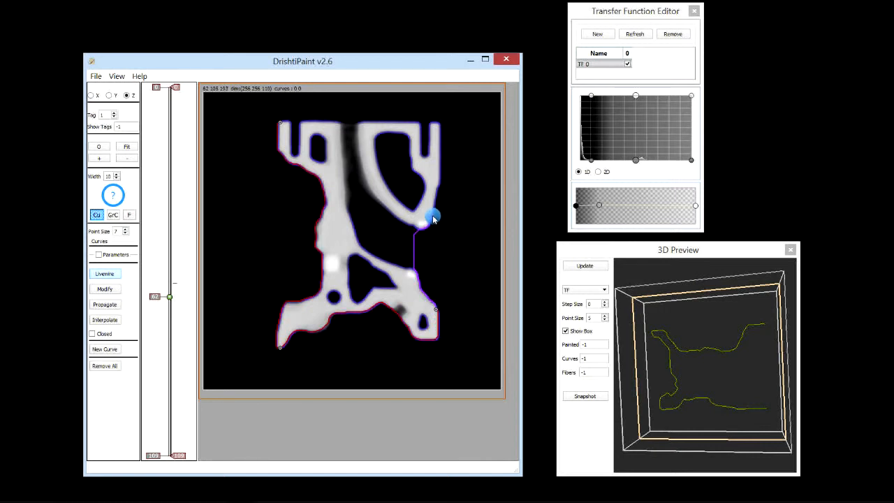
click(433, 217)
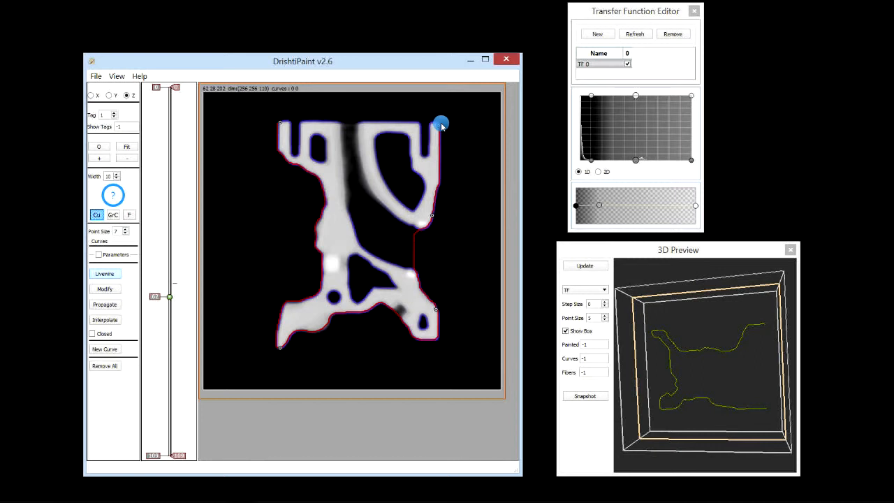
double_click(441, 126)
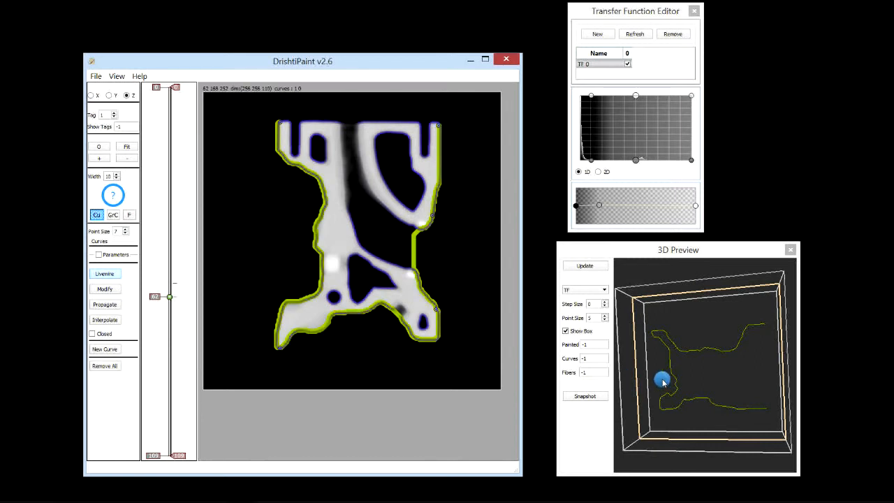
drag(679, 355, 729, 342)
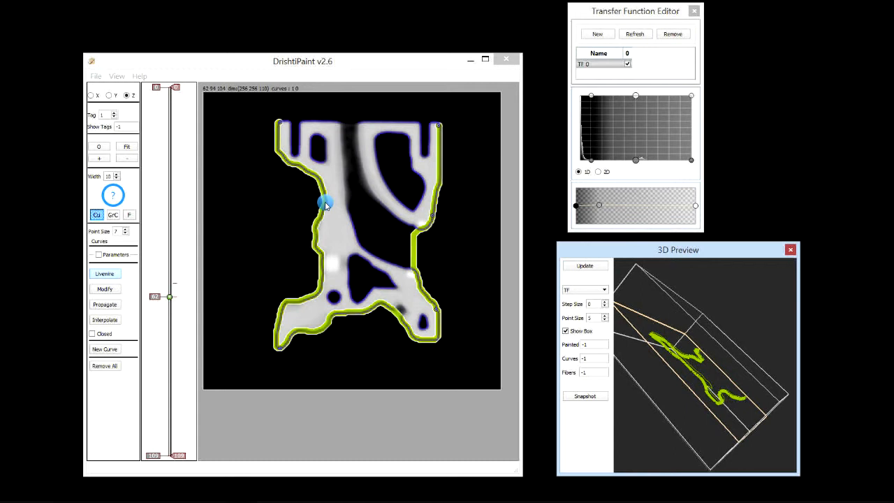
Step: Select the open curve on slice 58 and interpolate the intermediate curves between slices 58 and 62
drag(168, 295, 166, 287)
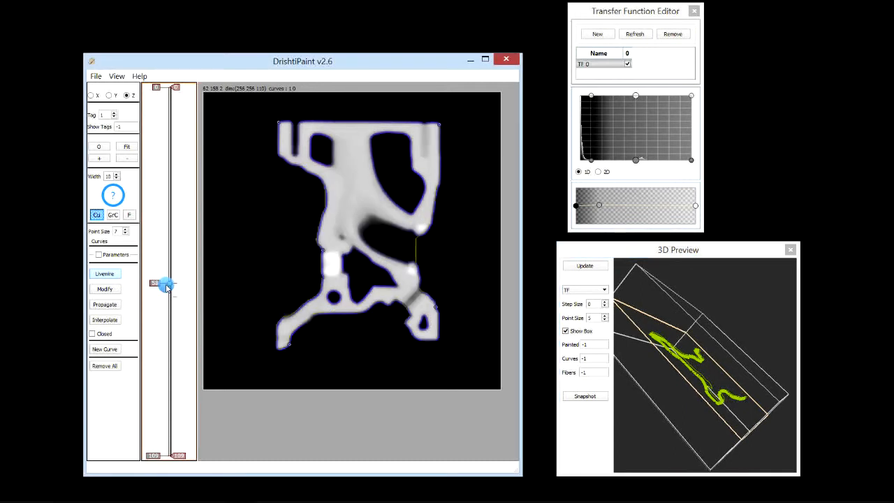
click(324, 211)
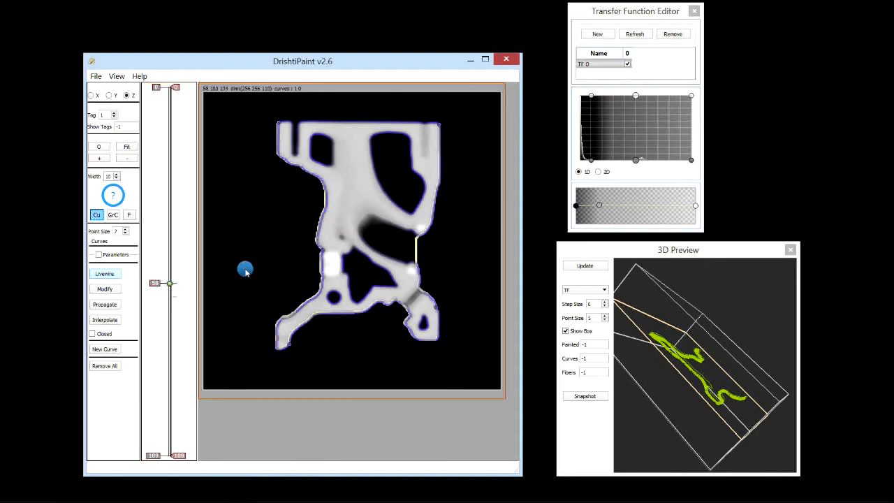
click(106, 321)
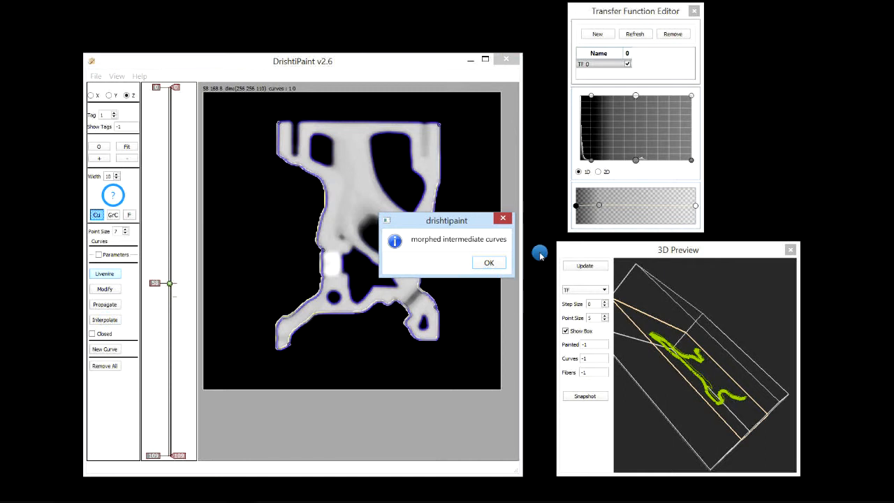
click(487, 259)
mouse_move(677, 399)
mouse_down()
mouse_move(689, 343)
mouse_move(711, 351)
mouse_move(714, 365)
mouse_move(679, 373)
mouse_move(685, 401)
mouse_move(573, 337)
mouse_up()
Step: Examine the interpolated curves on the slices between 58 and 62 and in the 3D preview
click(180, 289)
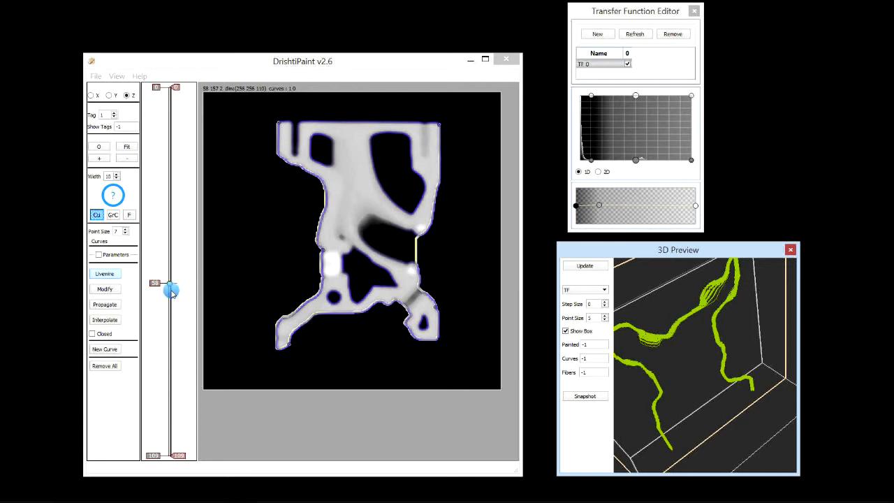
drag(160, 286, 162, 297)
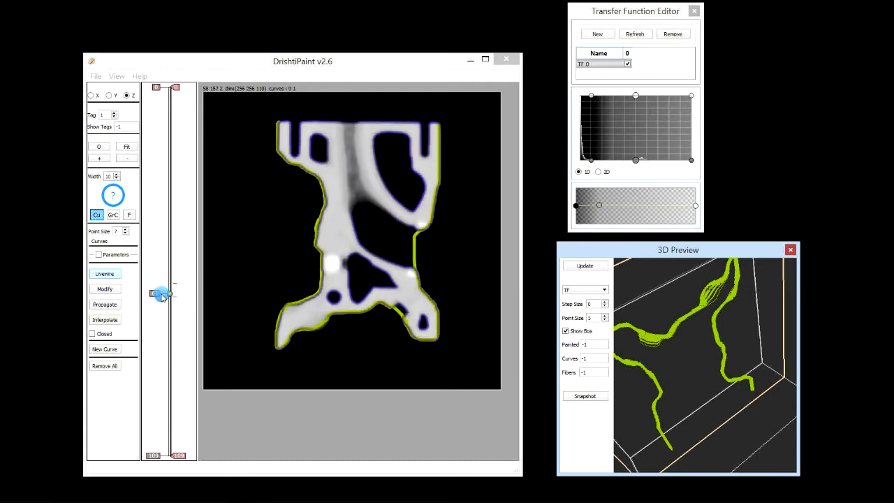
scroll(162, 297, down, 2)
scroll(162, 297, up, 4)
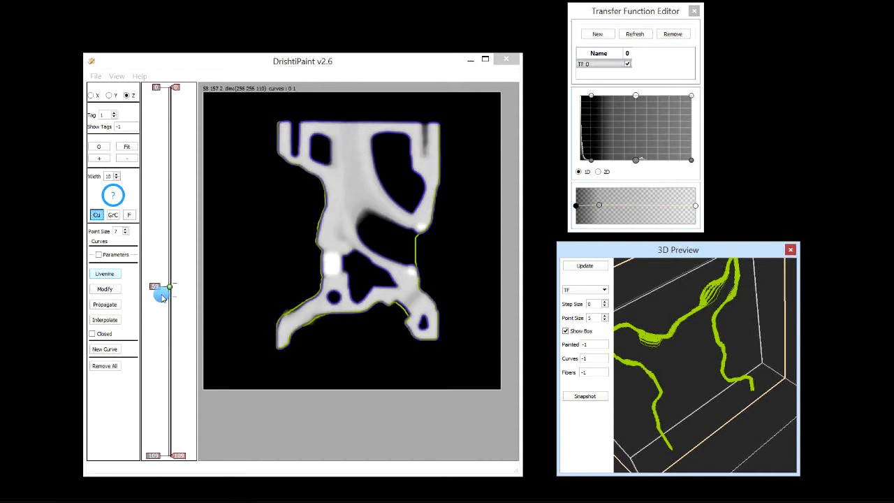
scroll(163, 297, down, 4)
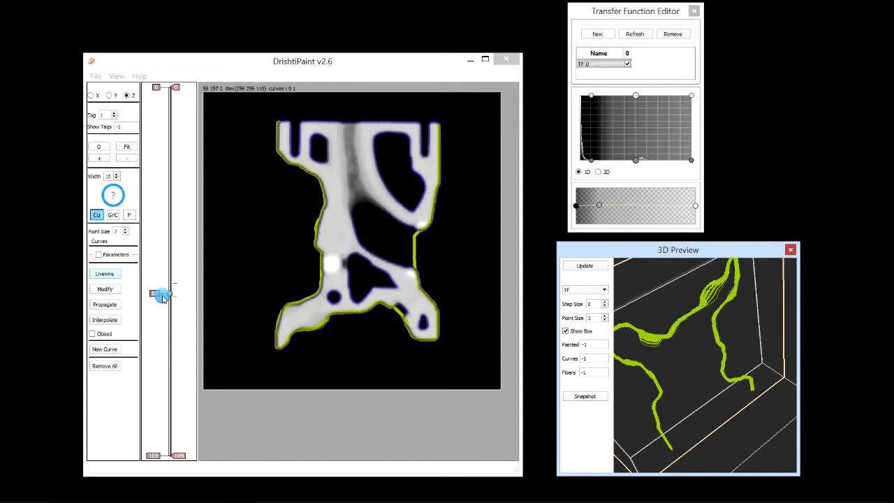
scroll(162, 298, down, 2)
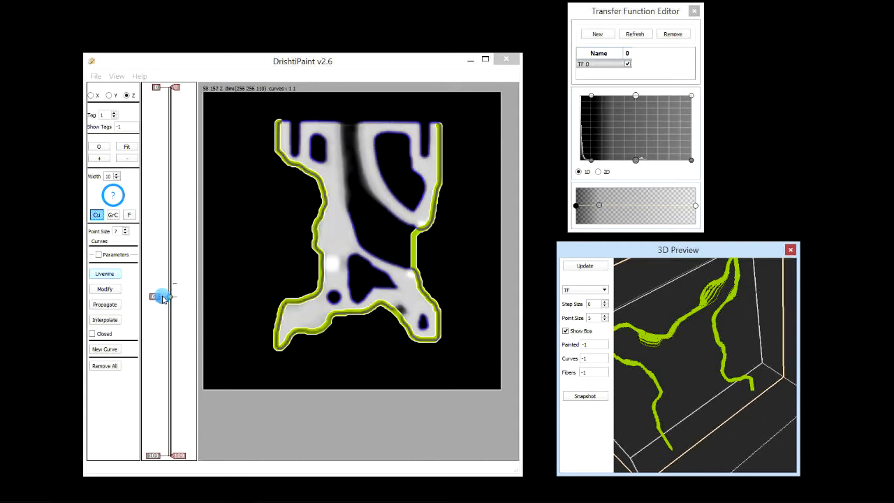
scroll(162, 299, up, 8)
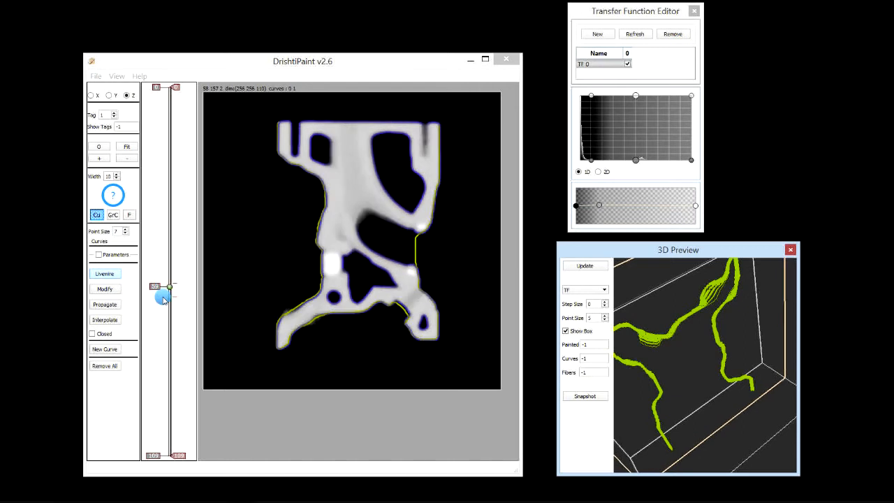
scroll(162, 299, down, 4)
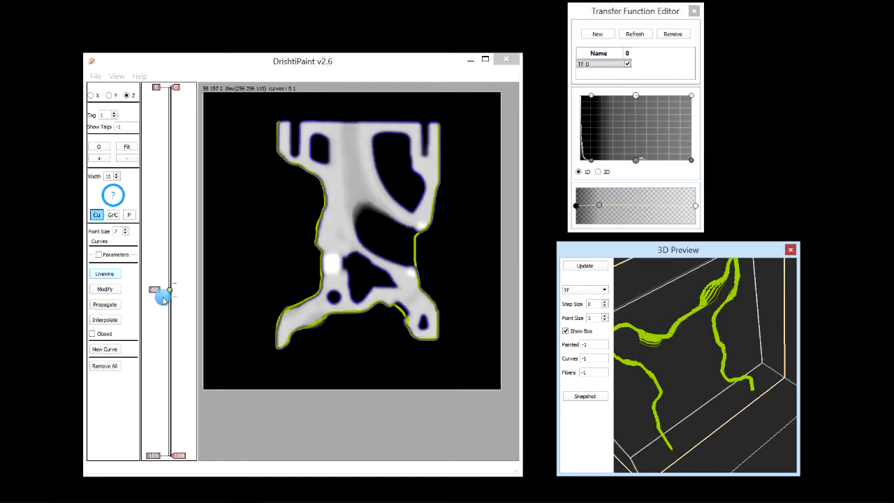
scroll(162, 299, down, 6)
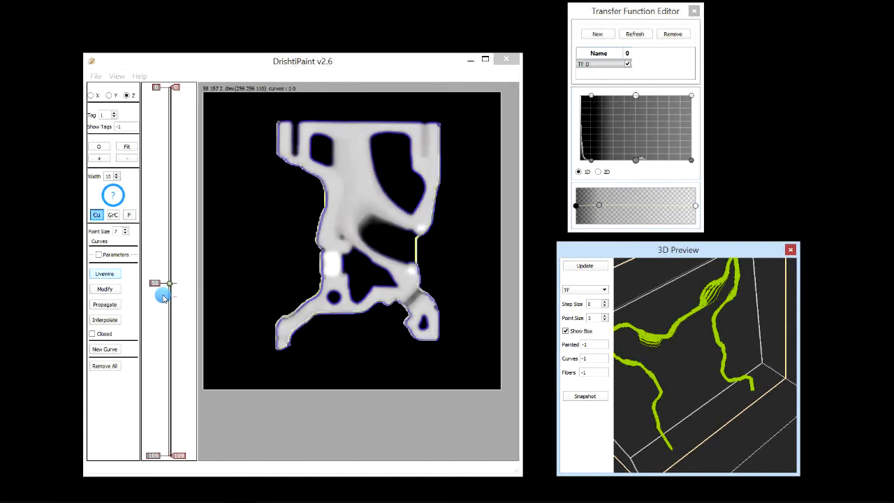
scroll(162, 299, up, 4)
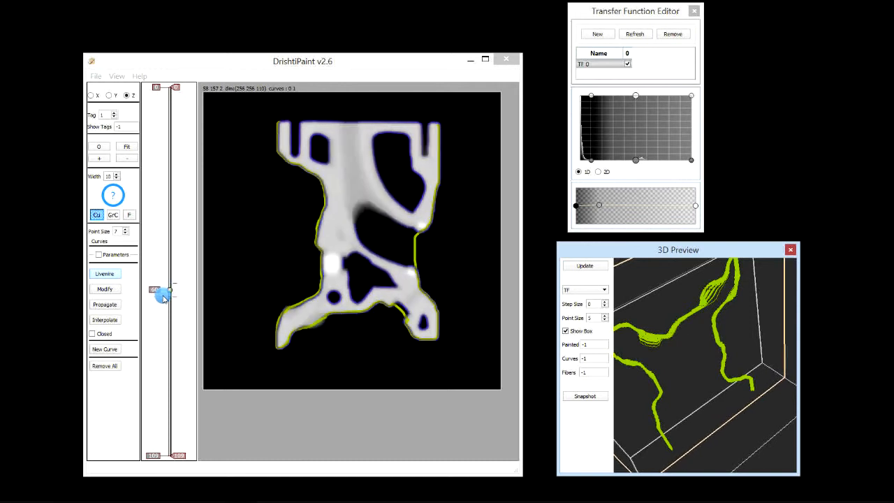
scroll(163, 294, down, 2)
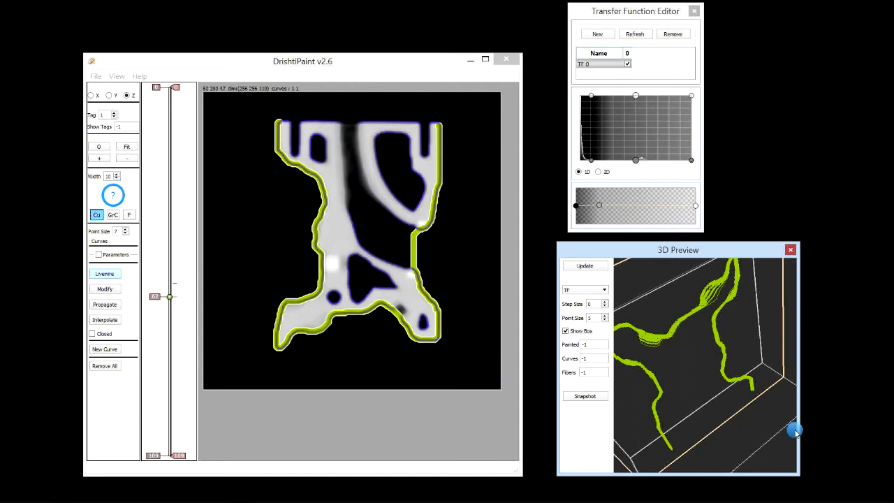
drag(794, 427, 719, 375)
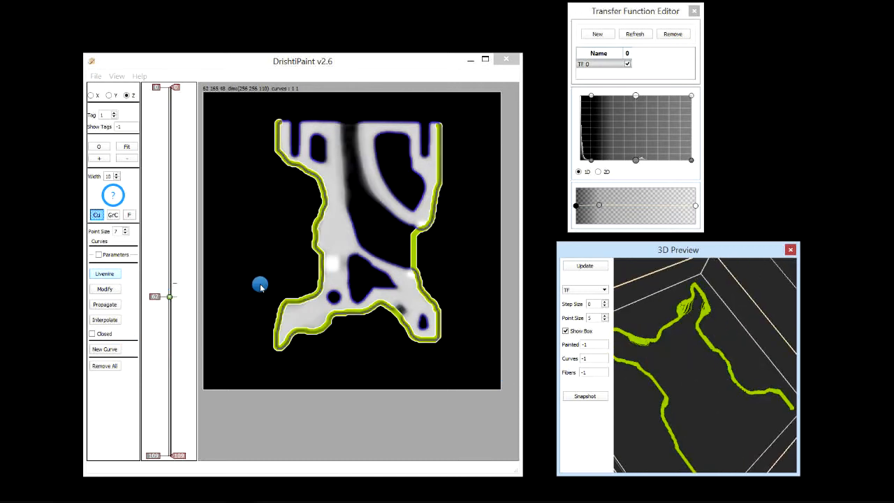
Step: On slice 37, add a new element of type Curve and draw a long winding freehand curve around and across the part
click(163, 216)
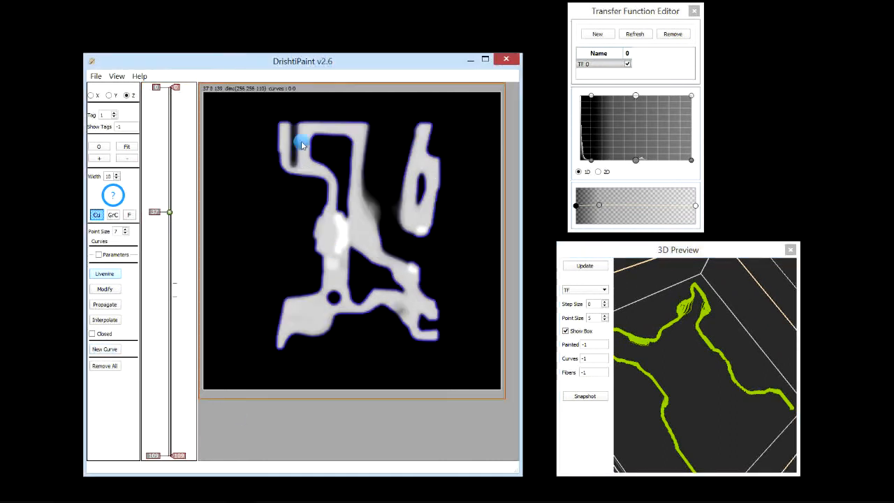
click(107, 350)
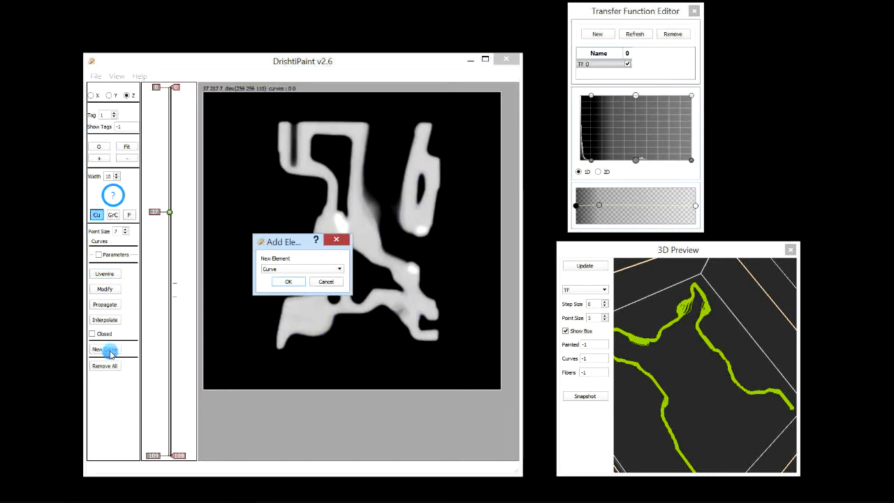
click(294, 270)
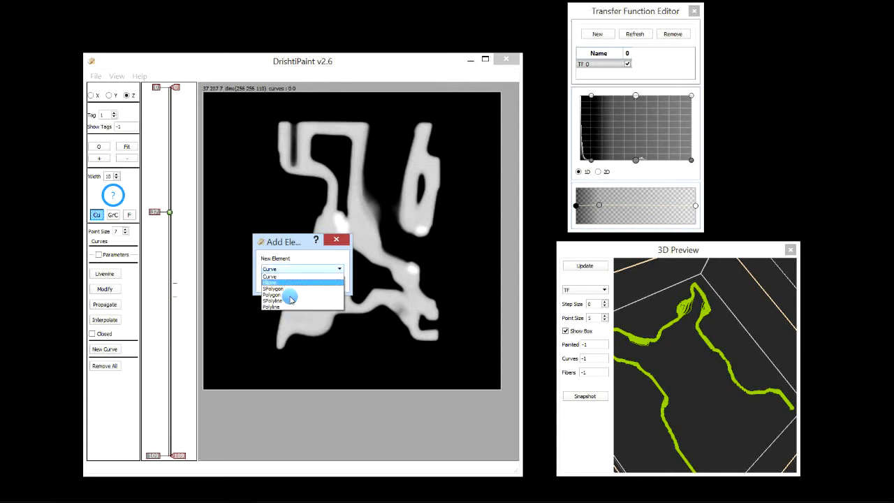
click(296, 277)
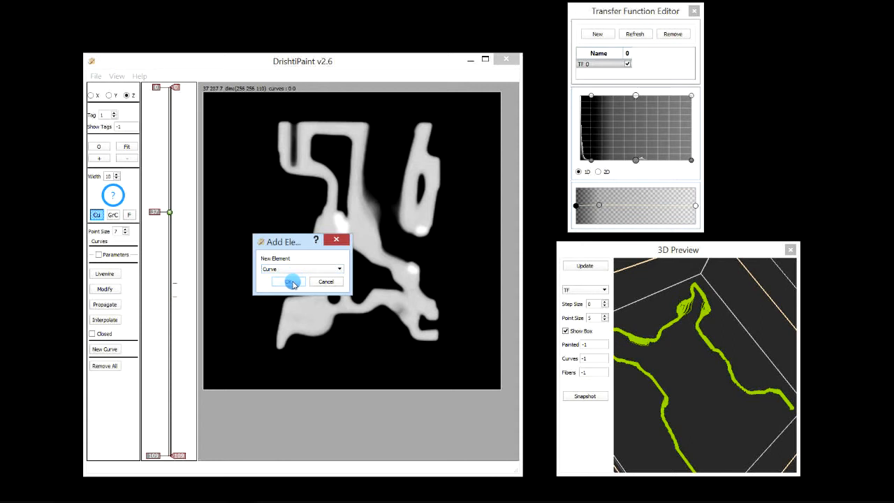
click(293, 282)
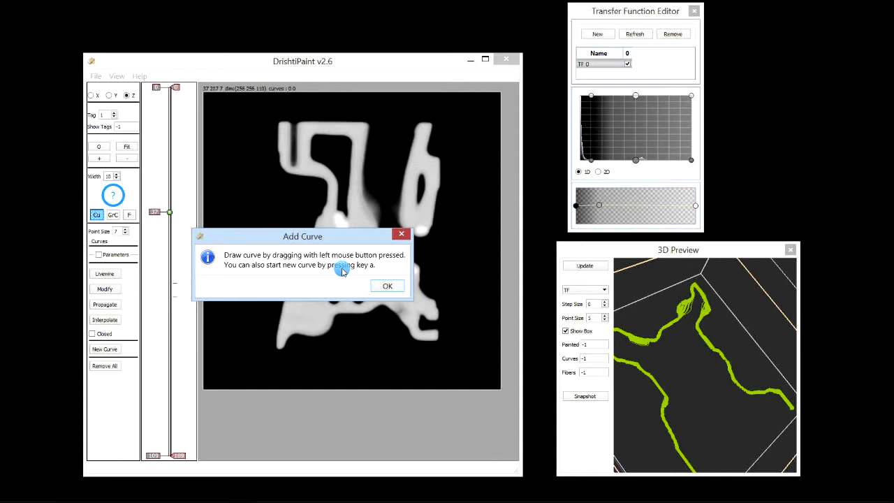
click(387, 286)
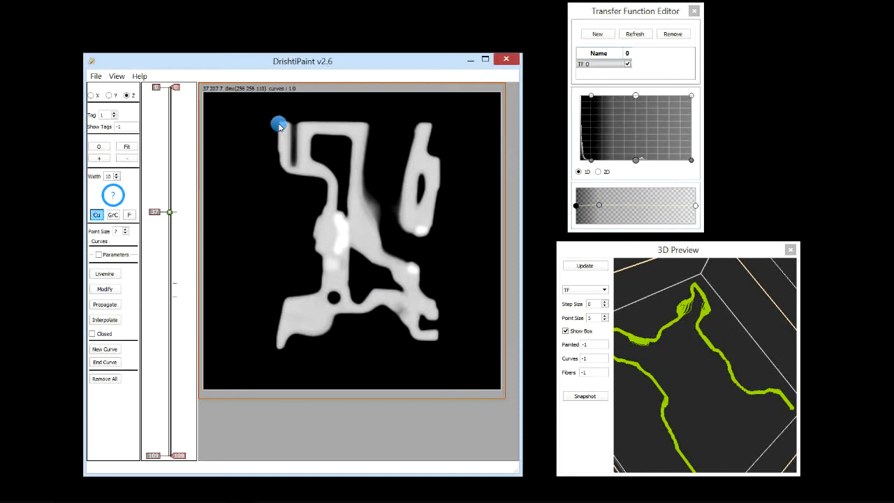
mouse_move(279, 126)
mouse_down()
mouse_move(279, 156)
mouse_move(299, 188)
mouse_move(281, 204)
mouse_move(287, 265)
mouse_move(356, 316)
mouse_move(438, 303)
mouse_move(471, 207)
mouse_move(396, 225)
mouse_move(348, 145)
mouse_up()
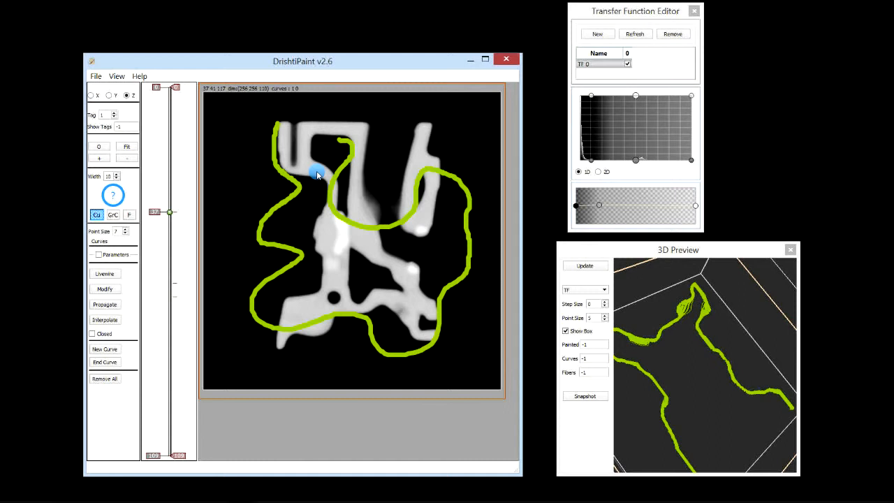
Step: Start a second curve on slice 37, set the tag to 2, and draw a small freehand loop across the part's middle
click(318, 171)
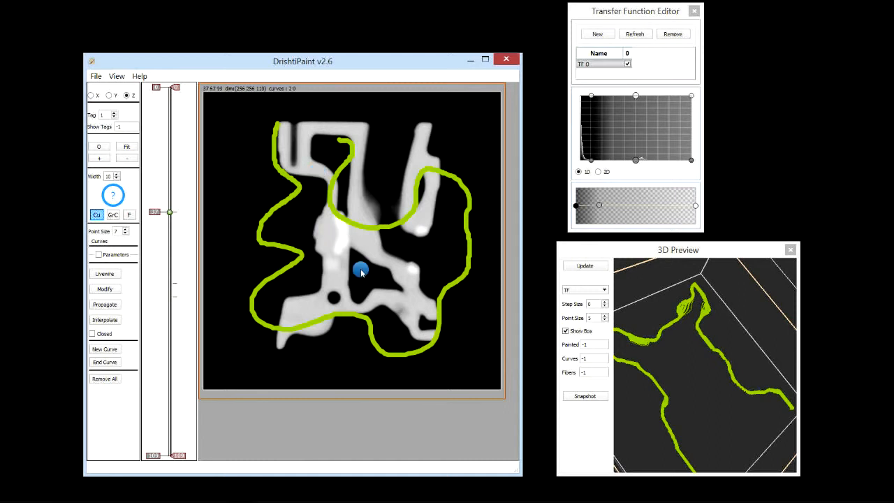
click(114, 115)
mouse_move(324, 232)
mouse_down()
mouse_move(339, 249)
mouse_move(389, 267)
mouse_move(313, 259)
mouse_move(310, 232)
mouse_up()
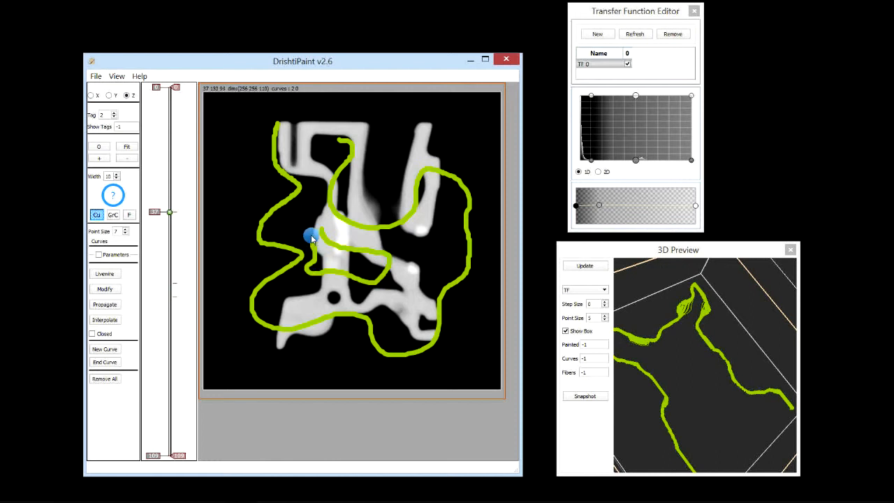
Step: Show the Tag Color Editor and undock it as a floating window beside the 3D preview
click(117, 76)
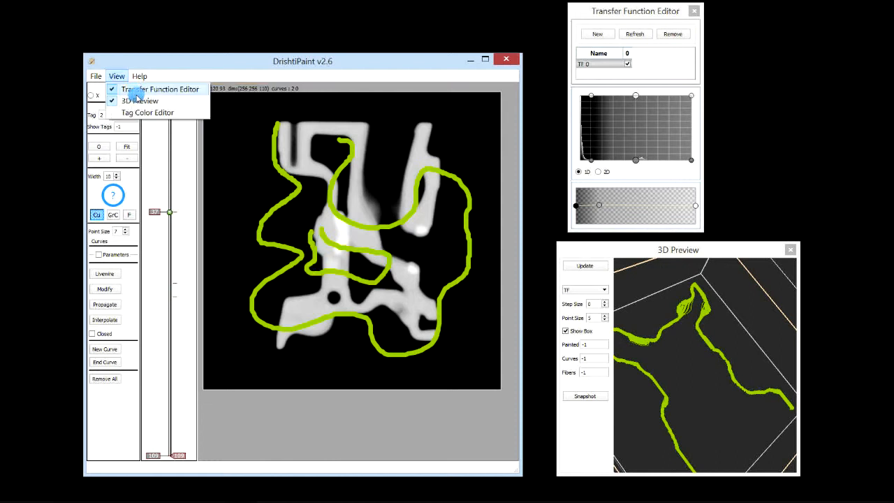
click(125, 112)
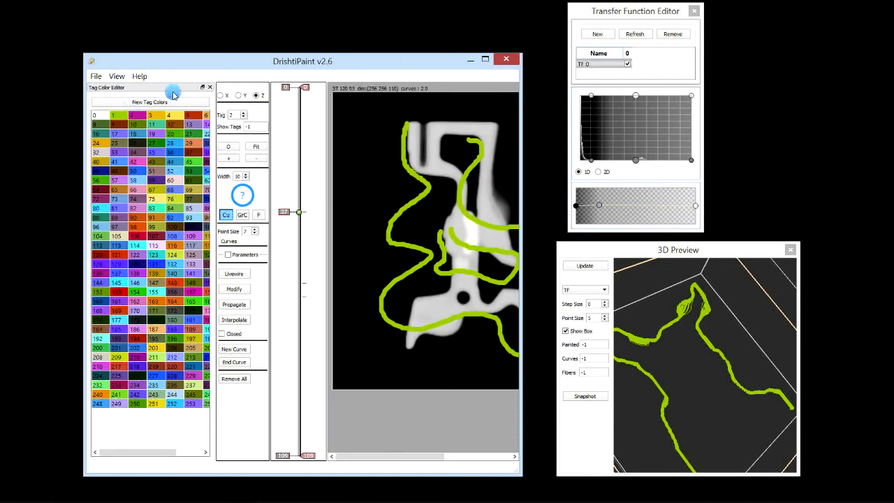
drag(172, 88, 780, 70)
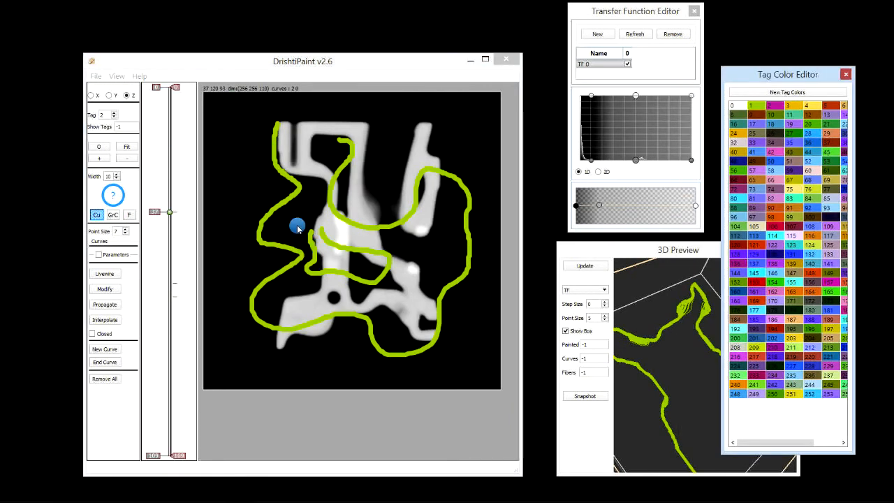
click(227, 173)
drag(227, 173, 226, 195)
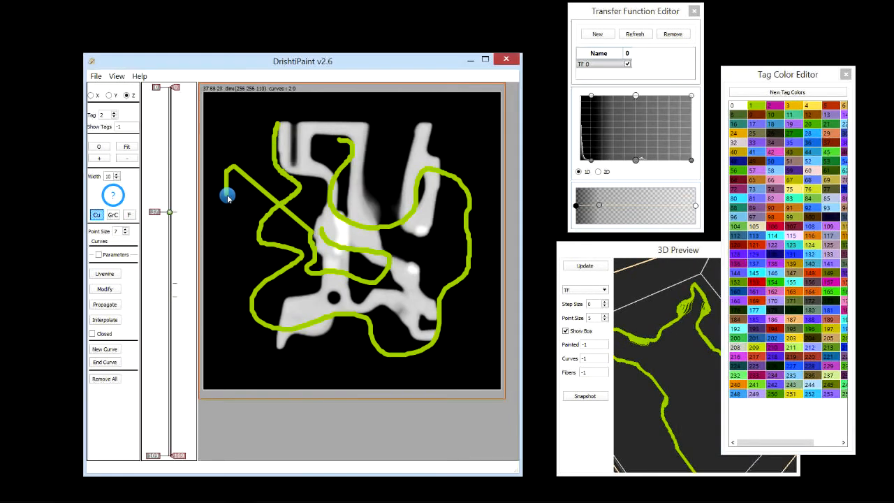
right_click(311, 232)
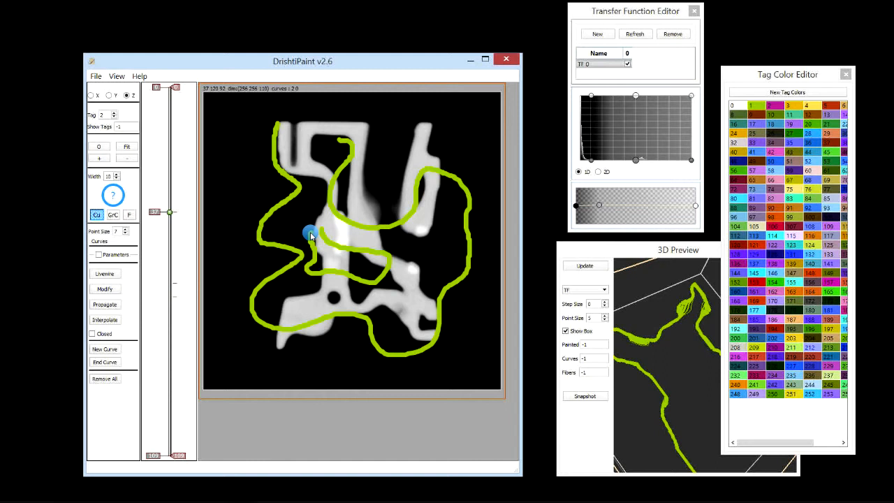
Step: Apply tag 2 to the small loop curve, and draw a separate tag 3 freehand curve around the part's upper right prong
key(t)
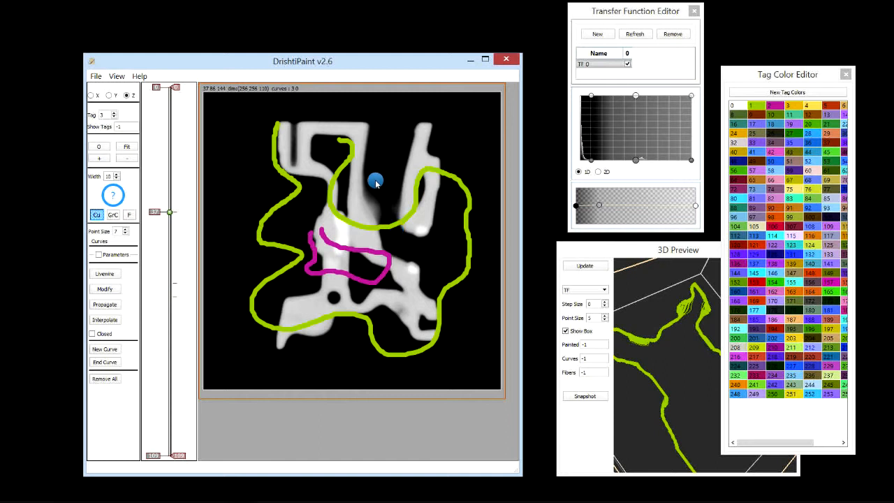
mouse_move(376, 183)
mouse_down()
mouse_move(398, 135)
mouse_move(461, 144)
mouse_move(405, 171)
mouse_move(378, 199)
mouse_up()
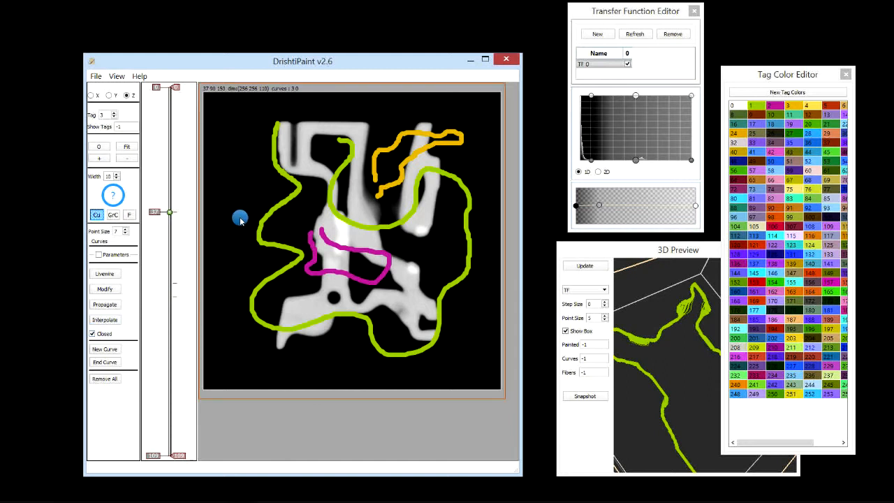
Step: Turn on closed curves and draw a new freehand tag 3 outline beside the part's upper left edge on slice 37
click(92, 334)
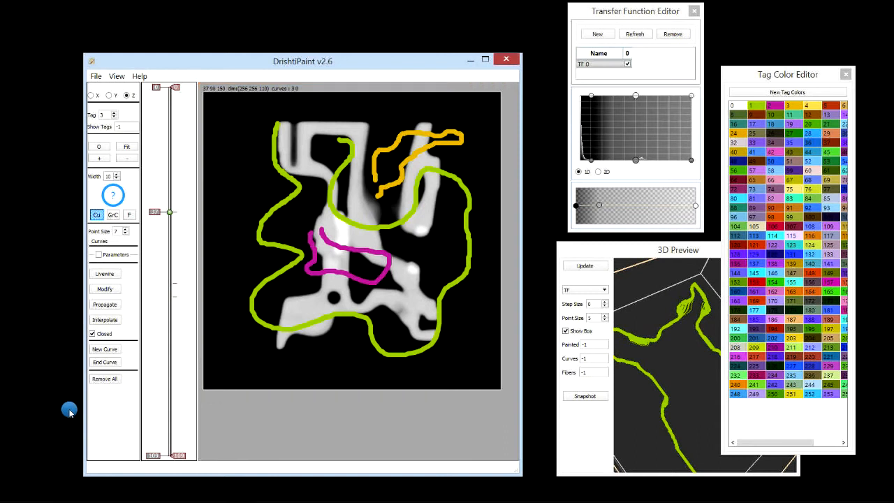
click(106, 363)
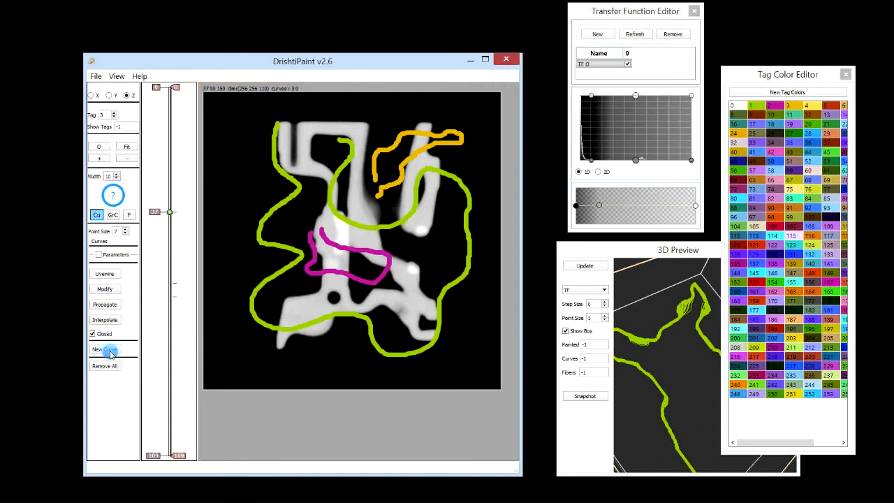
click(244, 166)
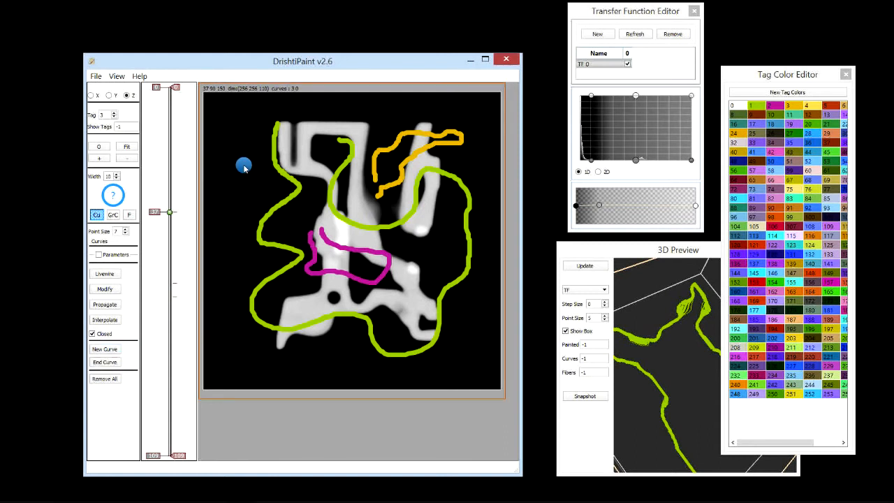
mouse_move(244, 166)
mouse_down()
mouse_move(240, 160)
mouse_move(233, 201)
mouse_move(240, 231)
mouse_move(266, 197)
mouse_move(266, 126)
mouse_move(295, 108)
mouse_move(333, 110)
mouse_move(304, 98)
mouse_move(254, 105)
mouse_move(234, 124)
mouse_up()
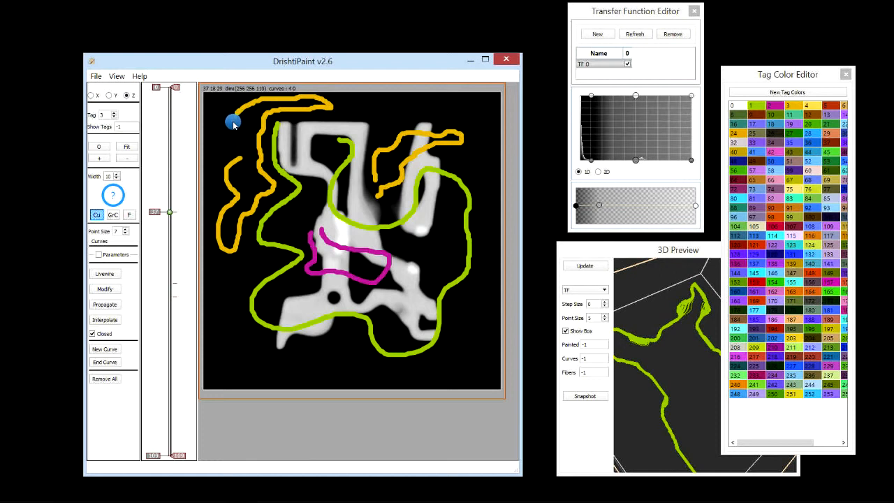
drag(234, 125, 232, 125)
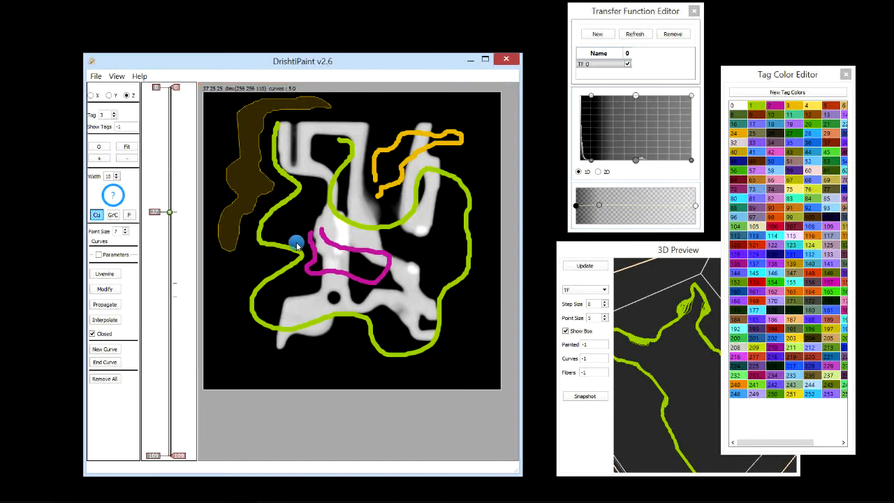
Step: Move the open tagged curves and the closed filled curve slightly to new positions on slice 37
mouse_move(393, 148)
mouse_down()
mouse_move(417, 119)
mouse_move(394, 131)
mouse_up()
drag(383, 227, 380, 264)
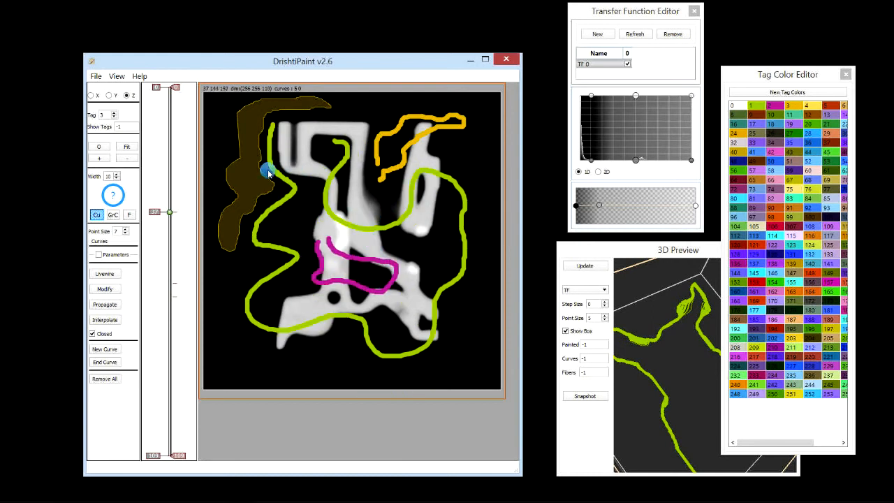
mouse_move(273, 189)
mouse_down()
mouse_move(255, 200)
mouse_move(263, 191)
mouse_up()
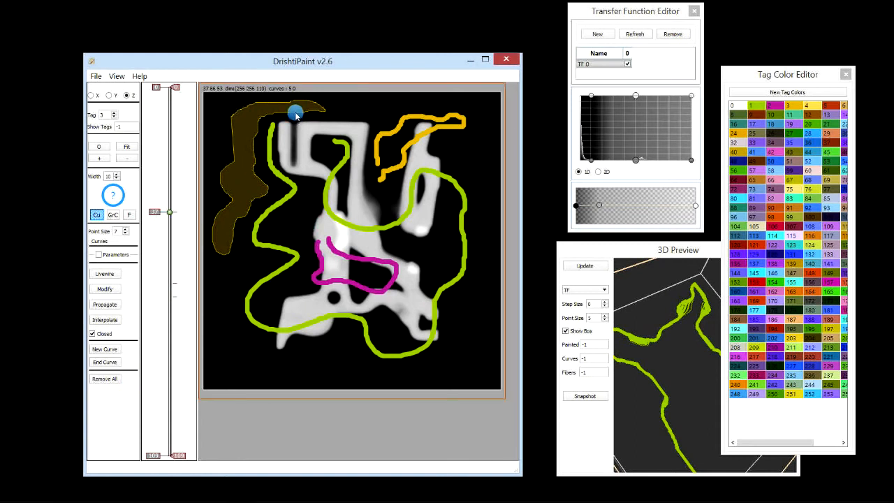
Step: Delete all the curves drawn on slice 37
key(Delete)
key(Delete)
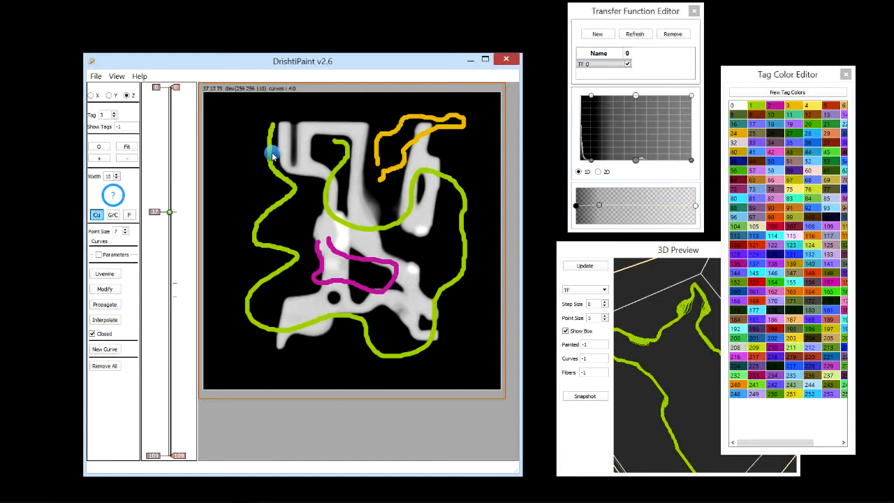
key(Delete)
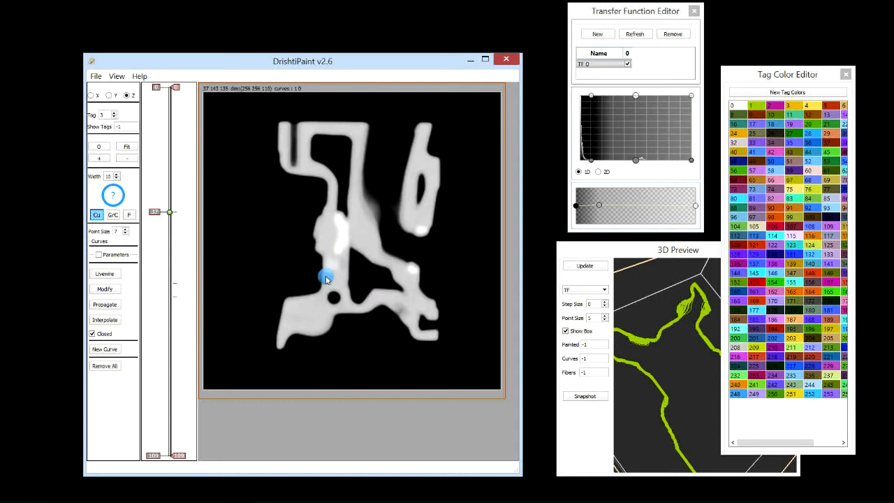
Step: Add a new Curve element on slice 37, trace the part's whole left edge with tag 3, and end the closed curve
click(105, 348)
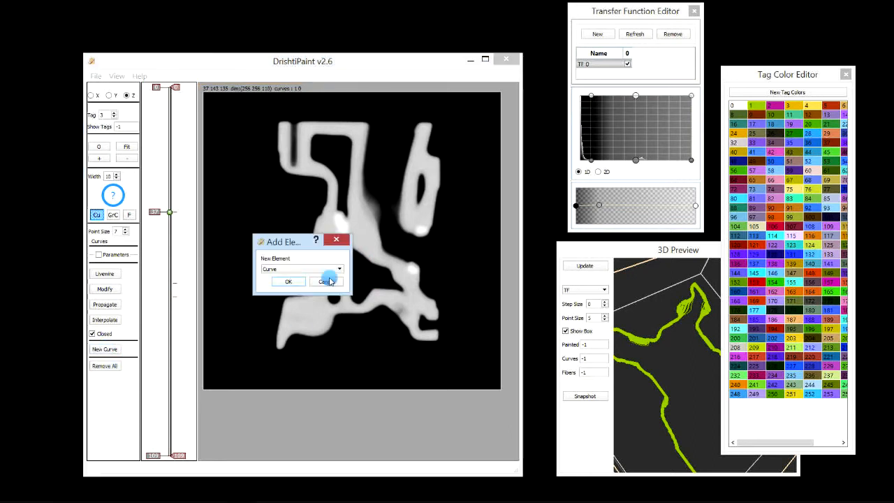
click(288, 281)
click(386, 283)
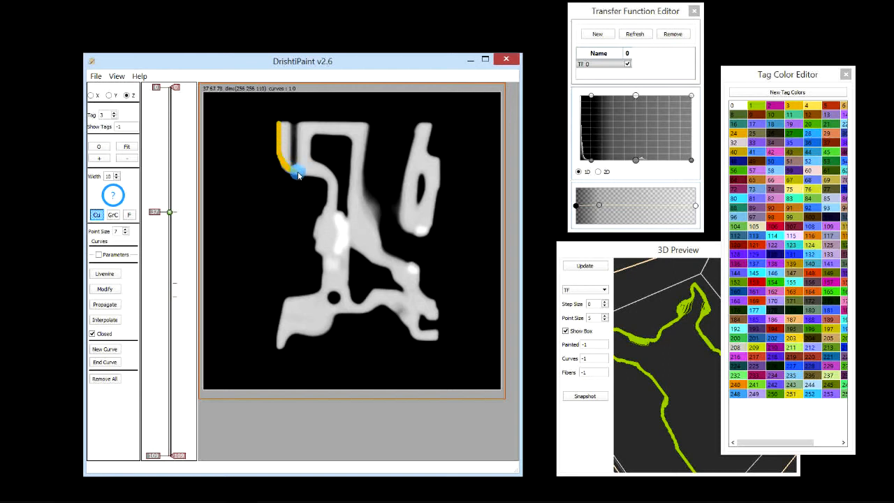
mouse_move(322, 183)
mouse_down()
mouse_move(314, 240)
mouse_move(324, 272)
mouse_move(287, 306)
mouse_move(274, 352)
mouse_up()
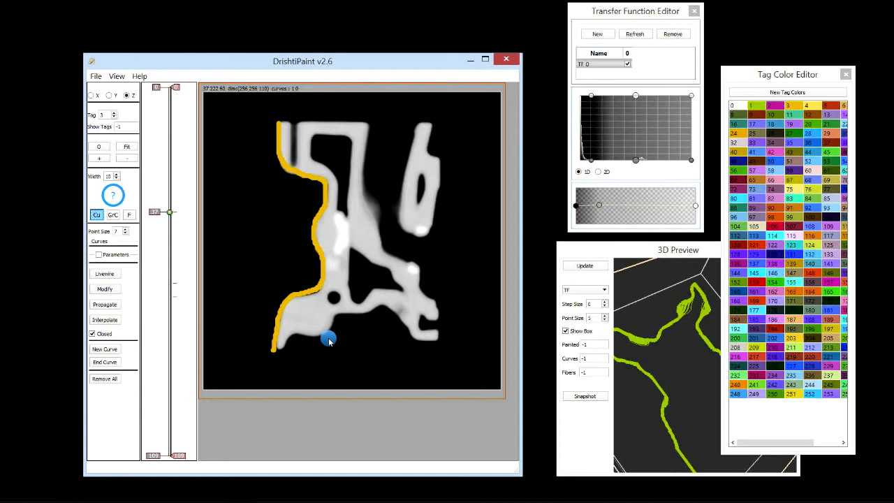
click(105, 362)
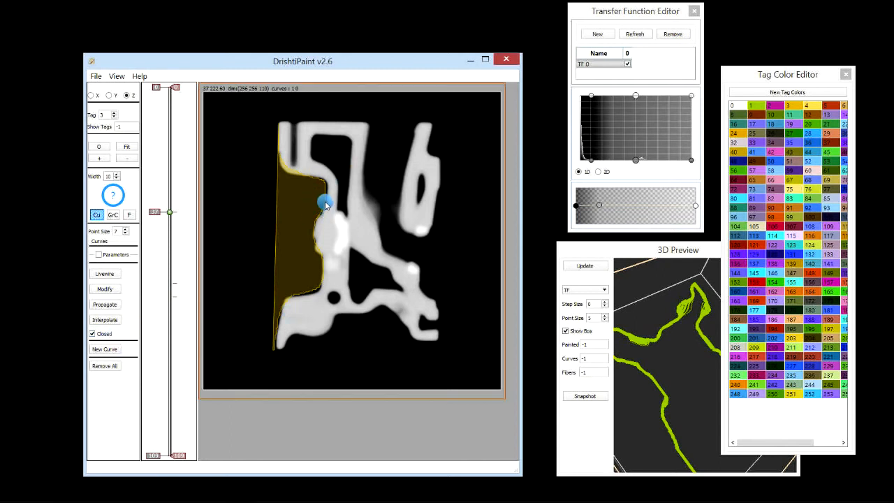
Step: Switch the traced left-edge curve back and forth between closed and open, leaving it open
key(c)
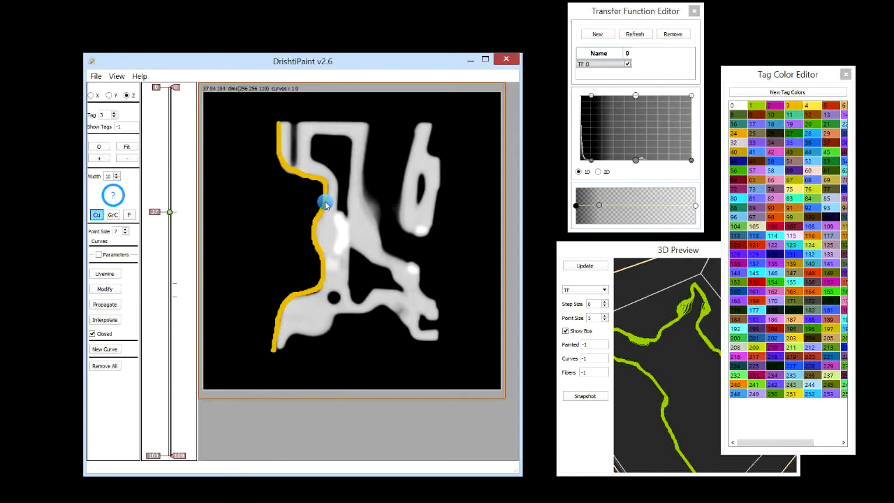
key(c)
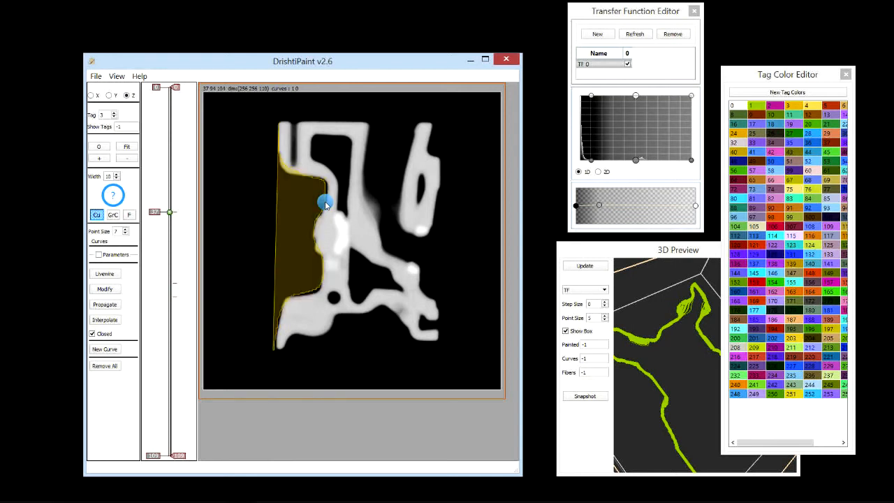
key(c)
key(c)
key(c)
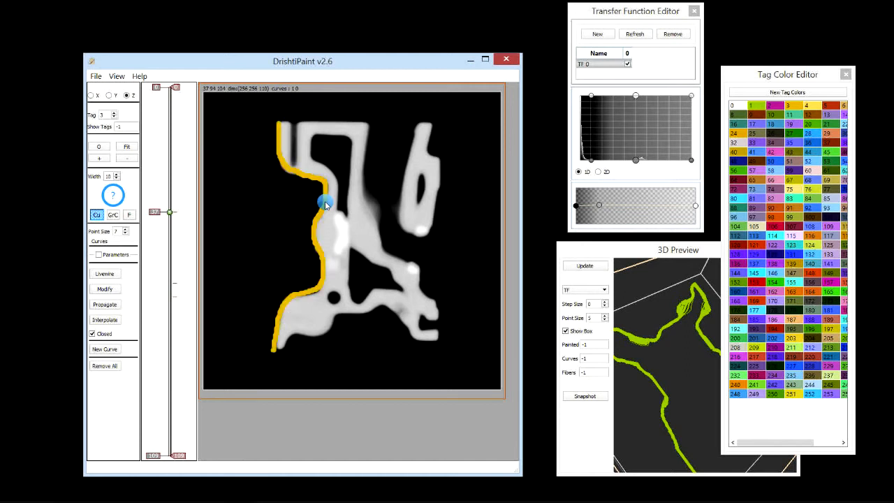
key(c)
key(c)
Step: Go to slice 43 and add a new element of type Ellipse
click(167, 236)
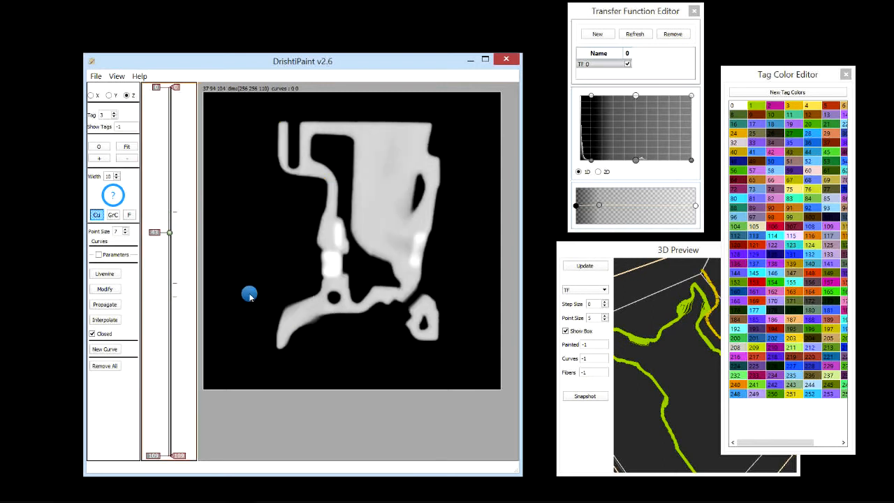
click(106, 349)
click(308, 269)
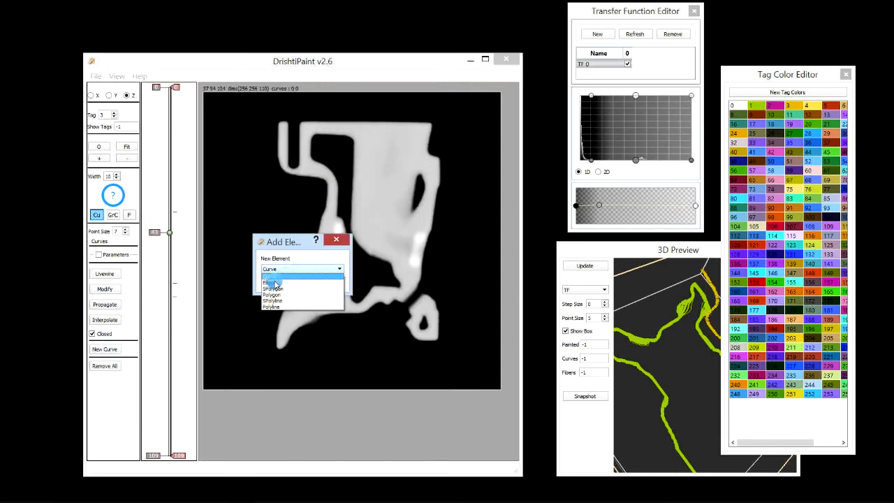
click(280, 284)
click(288, 282)
click(353, 282)
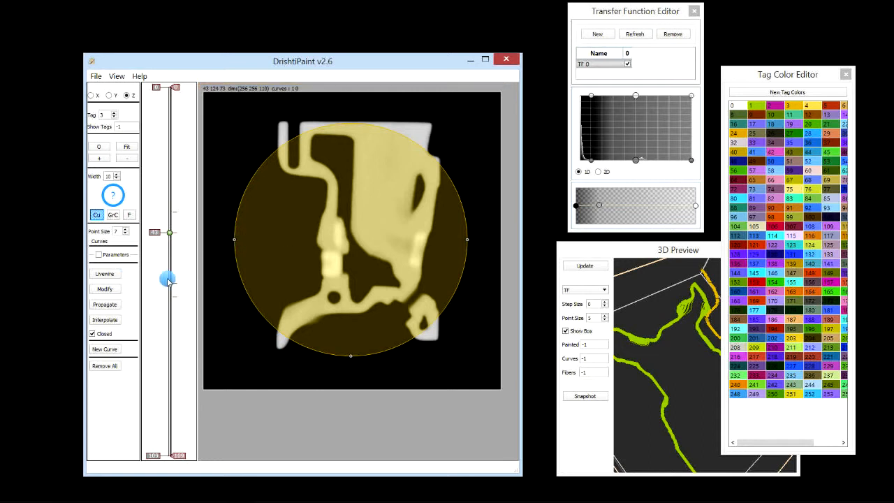
Step: Modify the ellipse by moving its control points into a small flat ellipse across the part's middle, and finish modifying
click(106, 288)
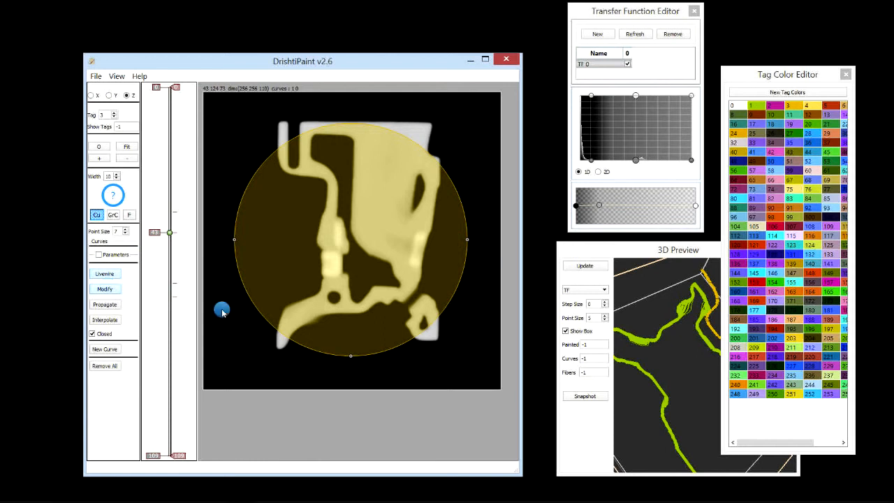
mouse_move(235, 240)
mouse_down()
mouse_move(231, 200)
mouse_move(272, 250)
mouse_move(225, 233)
mouse_up()
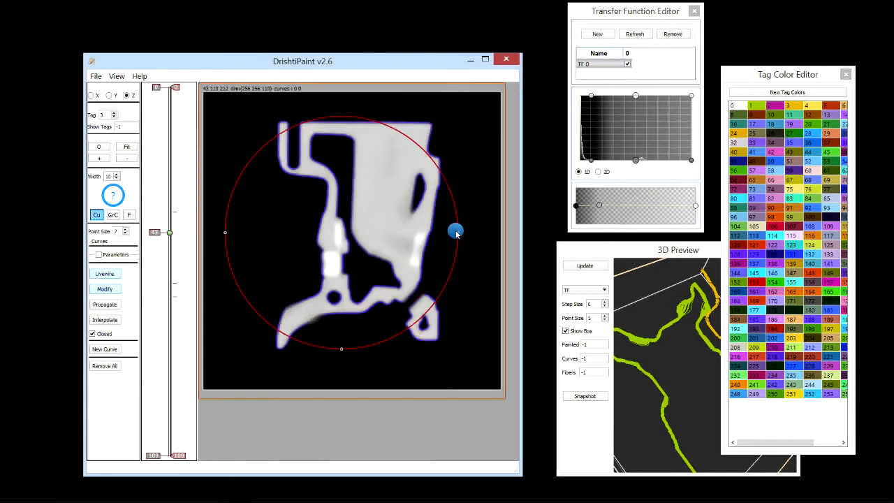
mouse_move(450, 234)
mouse_down()
mouse_move(343, 218)
mouse_move(369, 208)
mouse_move(403, 334)
mouse_move(372, 291)
mouse_move(355, 222)
mouse_move(395, 211)
mouse_move(383, 170)
mouse_move(343, 210)
mouse_up()
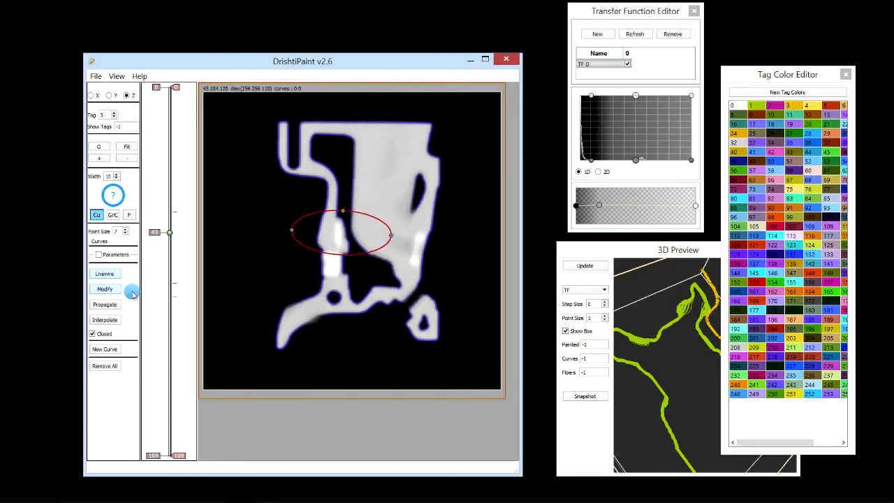
click(123, 280)
key(space)
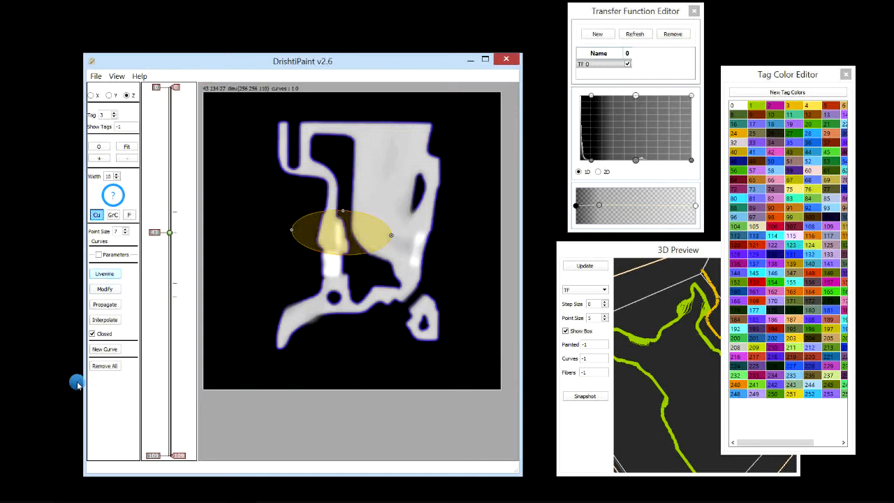
Step: Add a new smooth polygon (SPolygon) element on slice 43
click(119, 356)
click(307, 269)
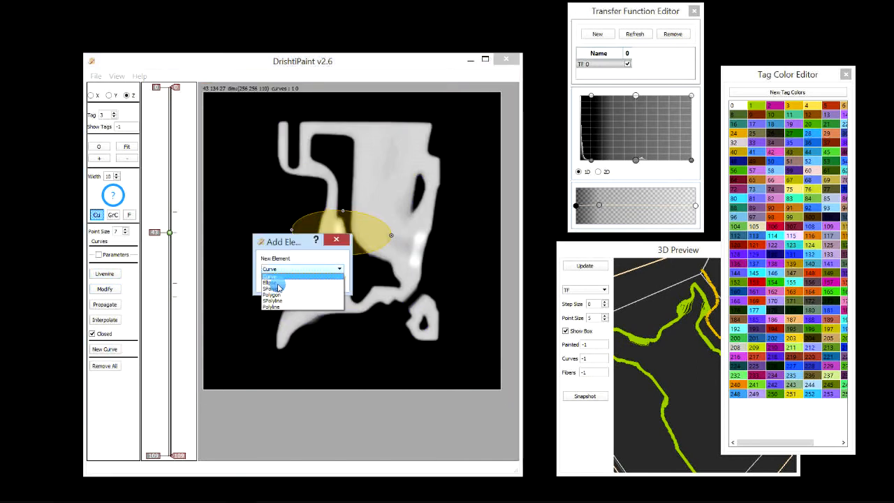
click(275, 288)
click(289, 285)
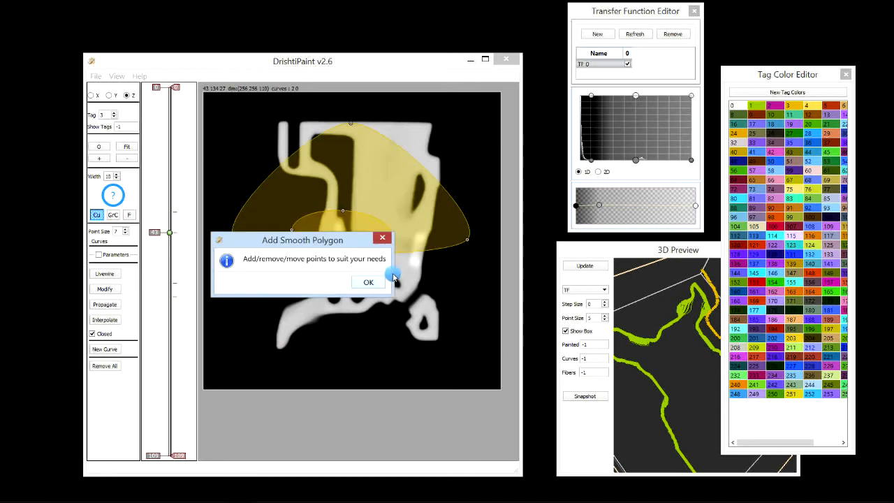
click(381, 280)
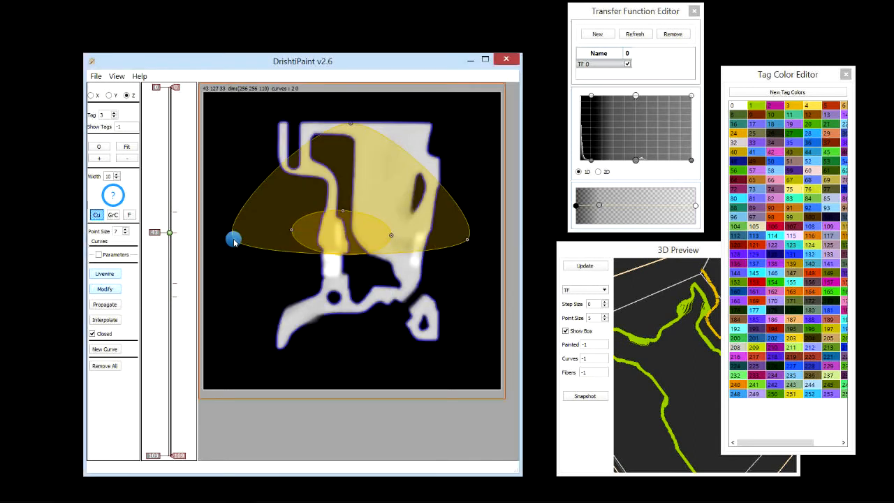
Step: Reshape the smooth polygon over the part's right side by moving its control points and adding new points along its outline
drag(234, 240, 434, 317)
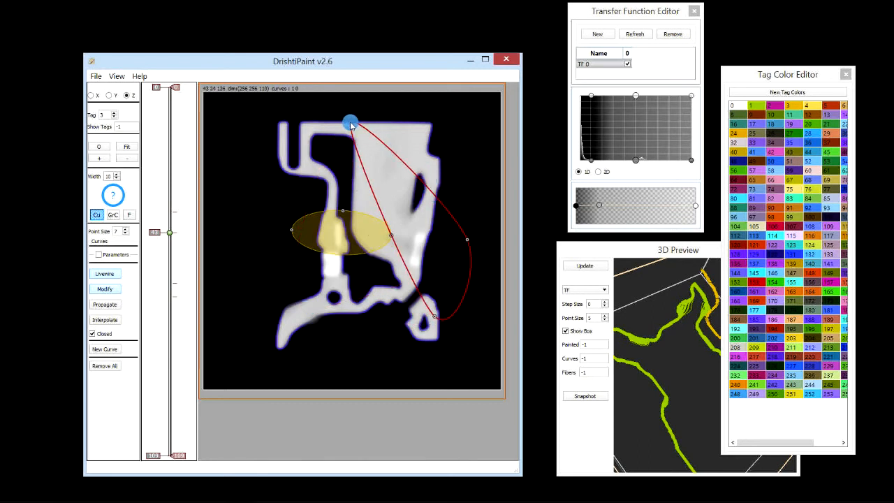
drag(351, 125, 427, 146)
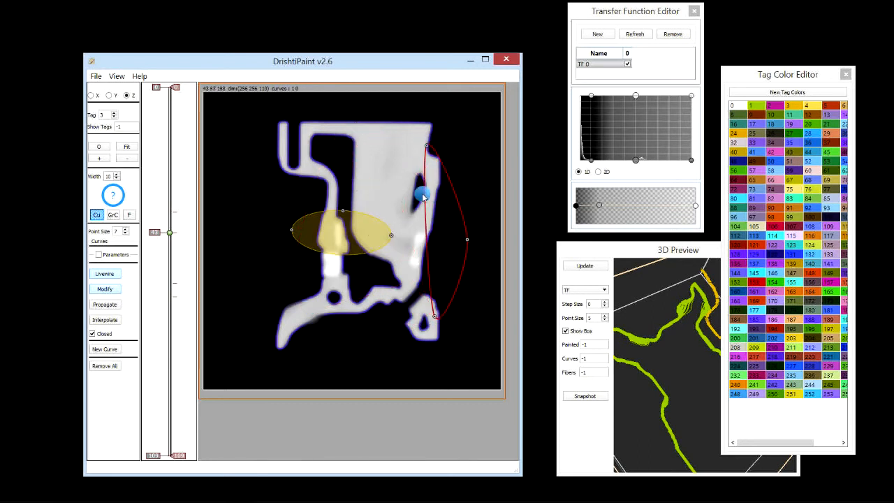
drag(427, 219, 383, 161)
click(467, 240)
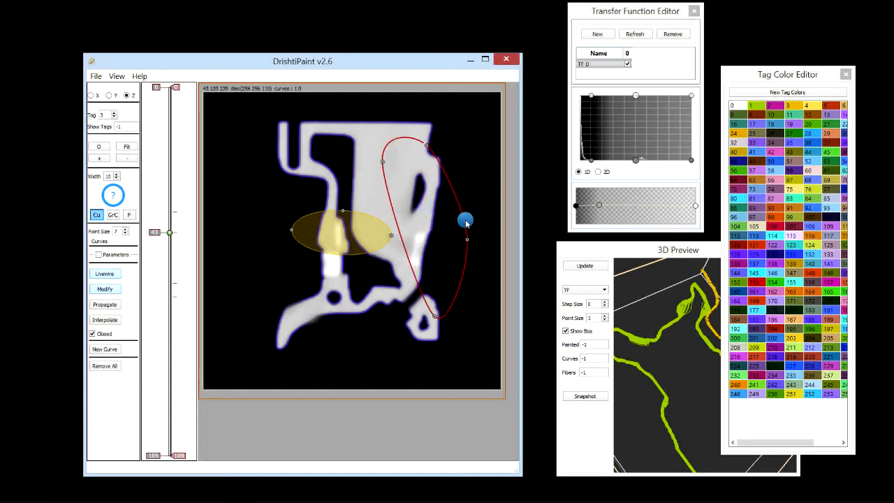
click(458, 204)
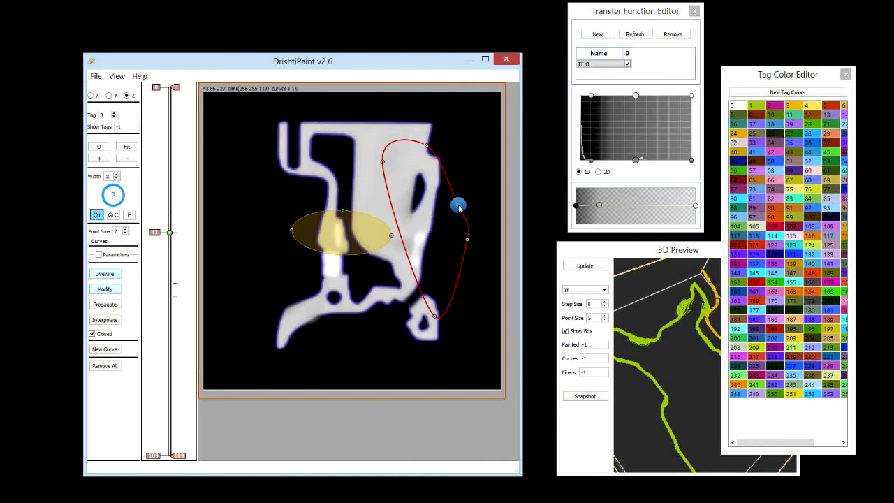
drag(459, 204, 436, 236)
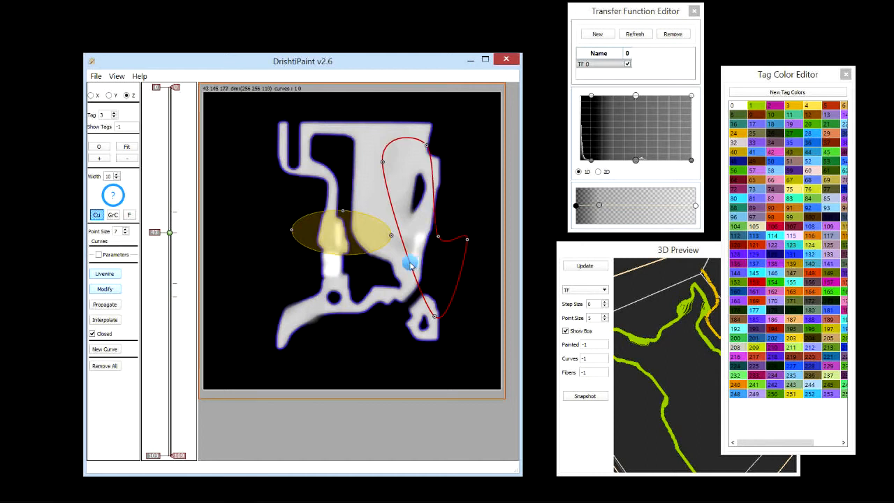
drag(410, 264, 411, 194)
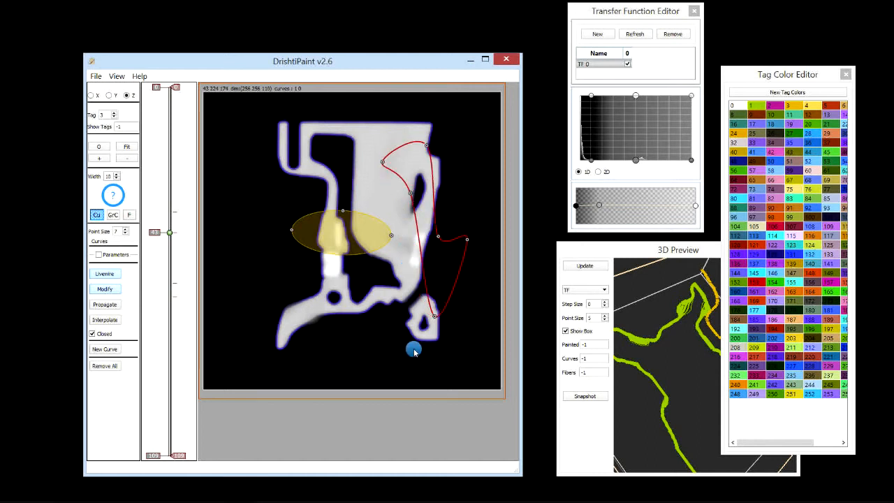
Step: Remove and re-add smooth polygon points, shape it into a slim diagonal along the part's lower right edge, and finish modifying
right_click(434, 318)
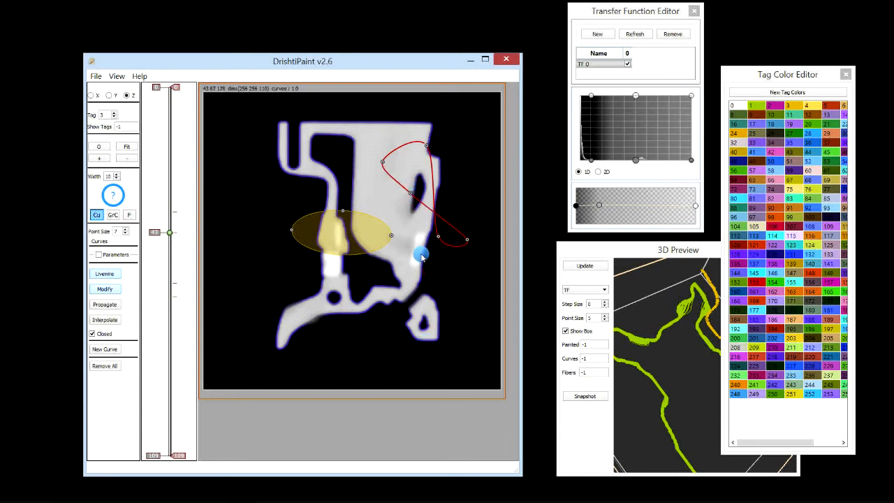
drag(421, 256, 433, 336)
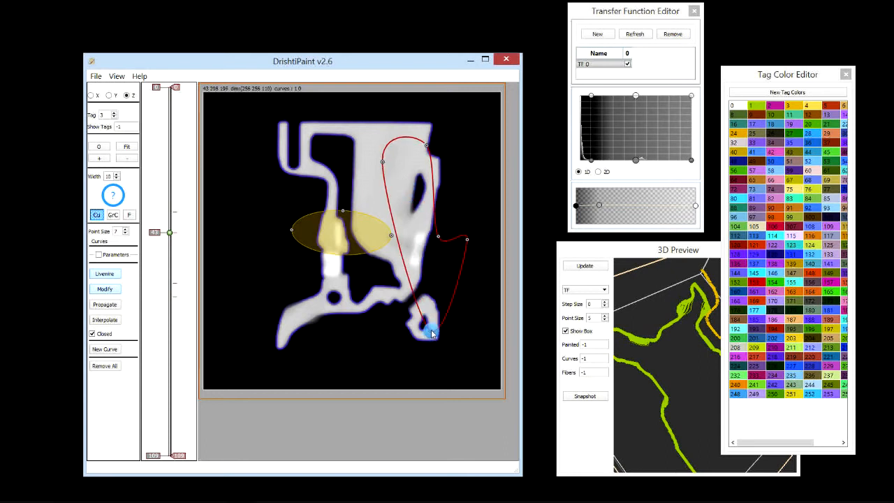
right_click(431, 334)
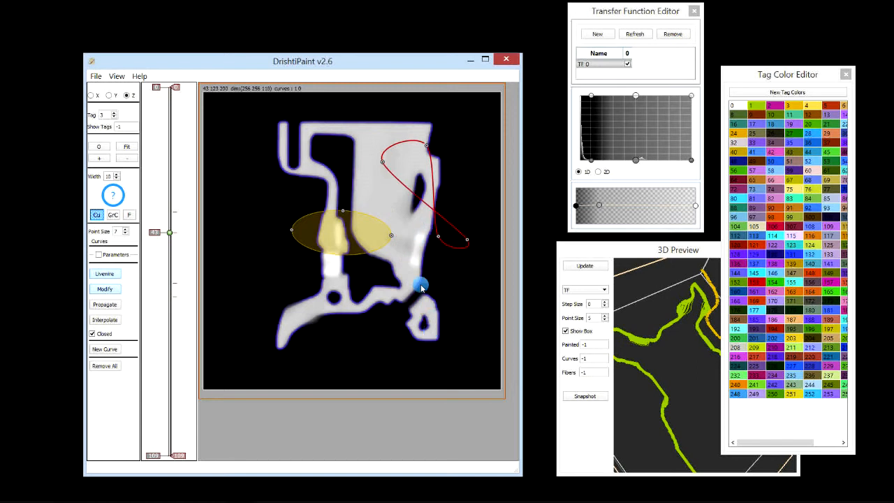
drag(421, 285, 409, 321)
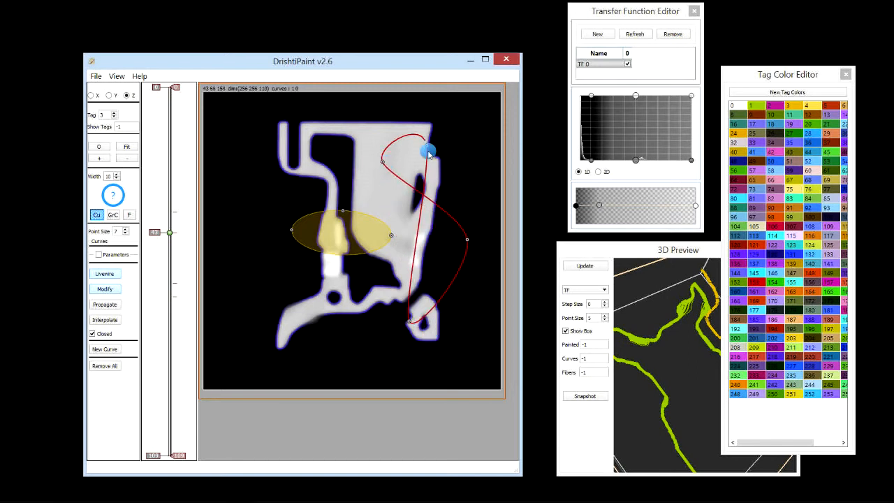
drag(426, 149, 374, 306)
click(126, 289)
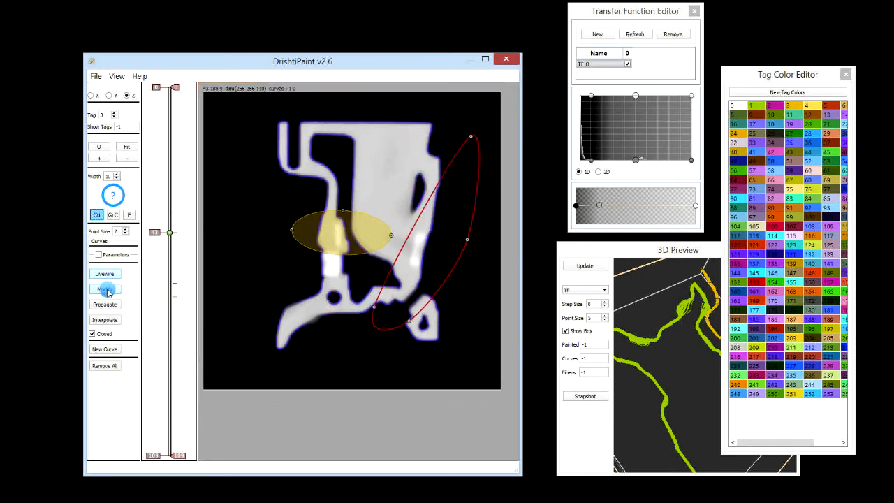
Step: Add a new element of type Polygon on slice 43
click(104, 349)
click(290, 270)
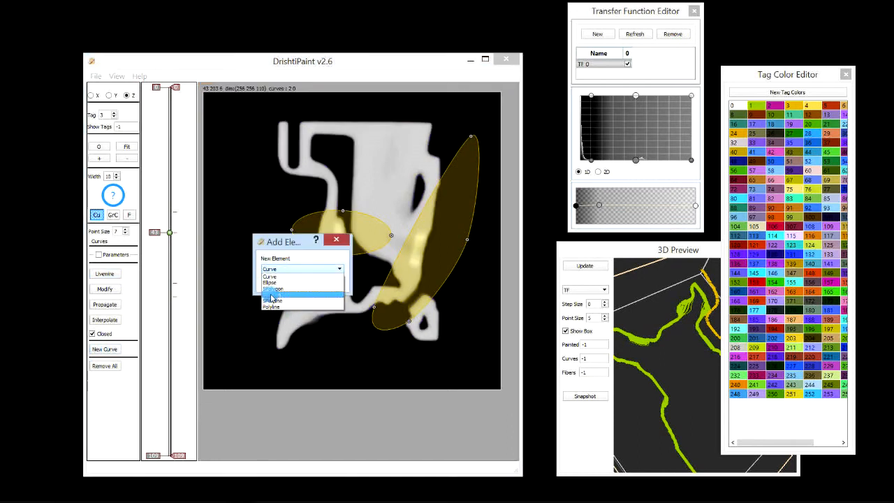
click(272, 295)
click(296, 283)
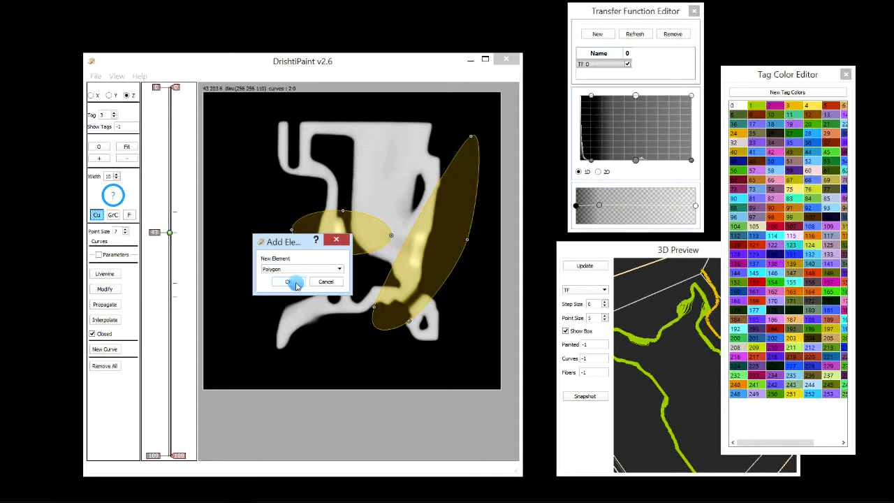
click(371, 283)
Step: Modify the straight-edged polygon by moving its three corners into a smaller triangle across the part's upper half
click(234, 238)
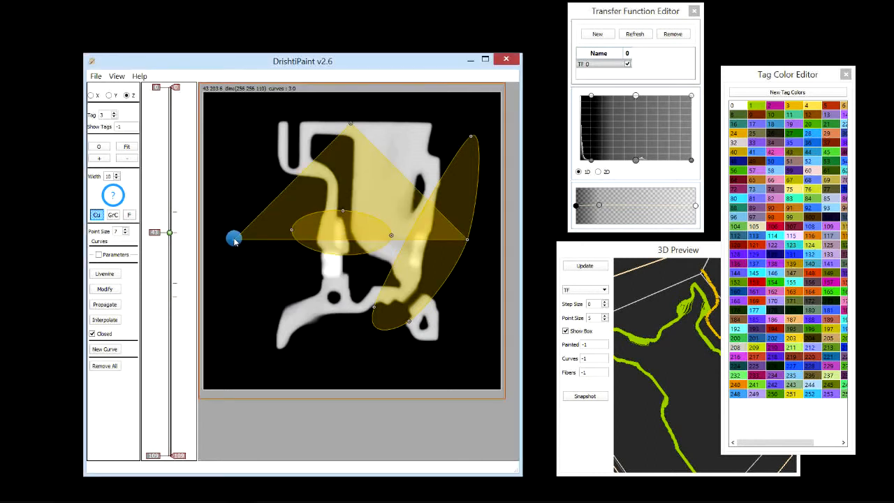
click(105, 289)
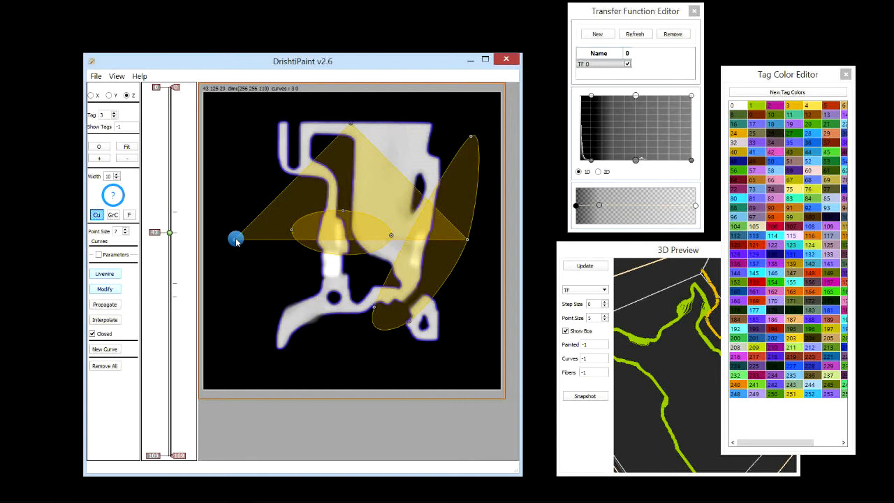
drag(236, 238, 416, 300)
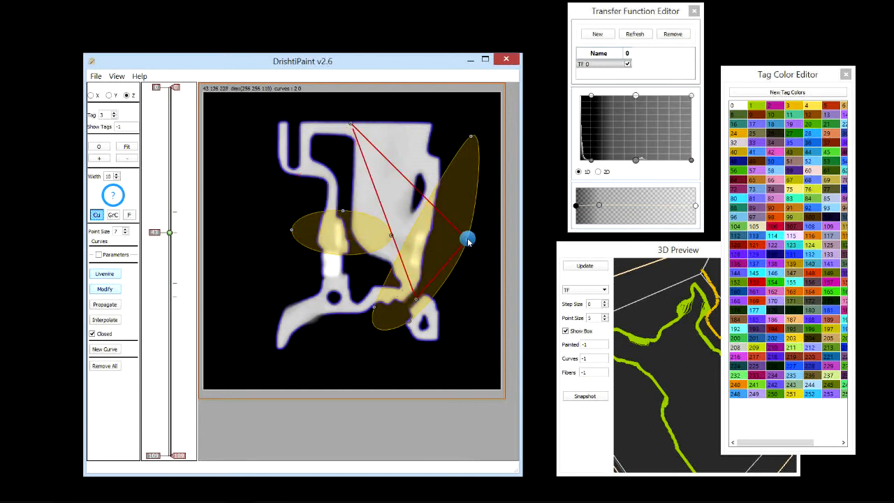
drag(467, 239, 430, 146)
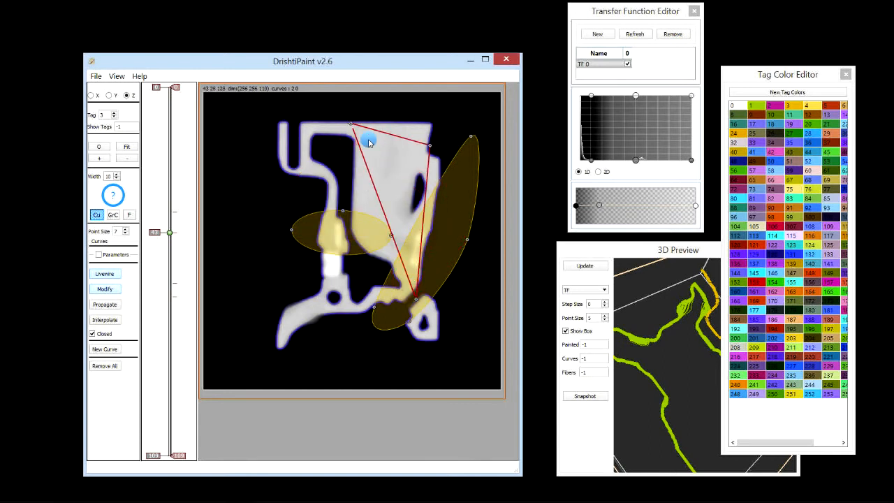
drag(352, 126, 312, 152)
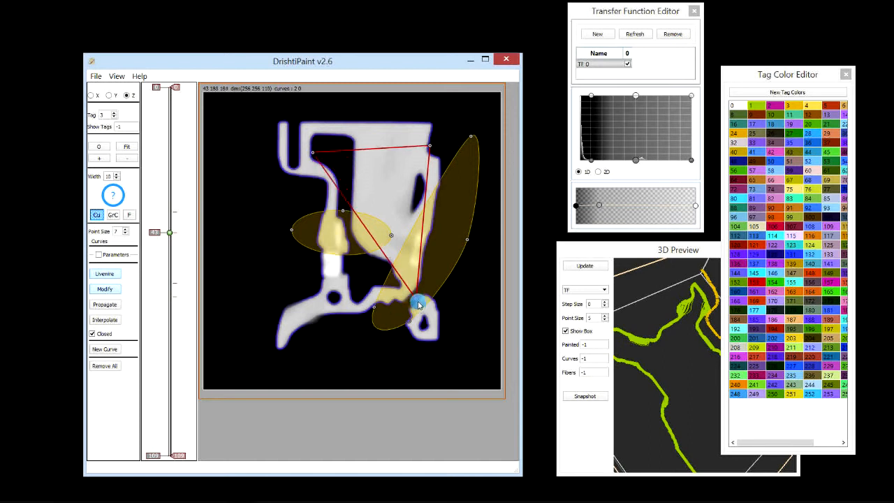
drag(417, 302, 387, 190)
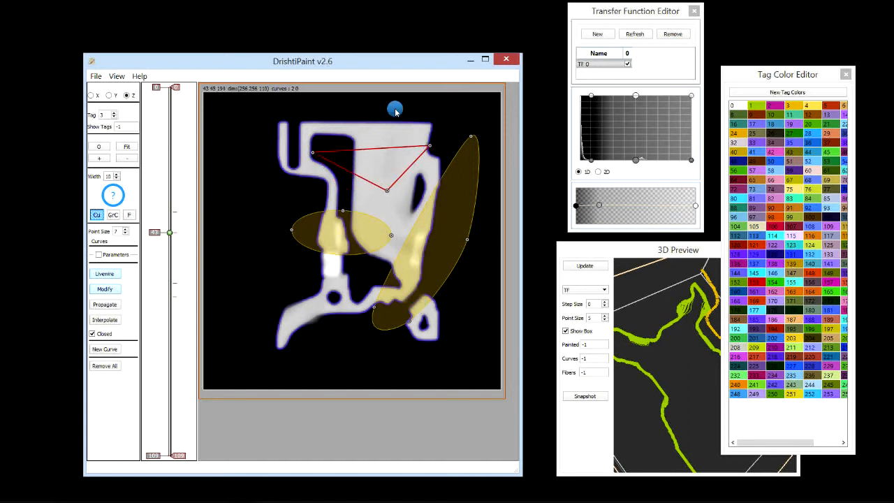
drag(395, 110, 390, 105)
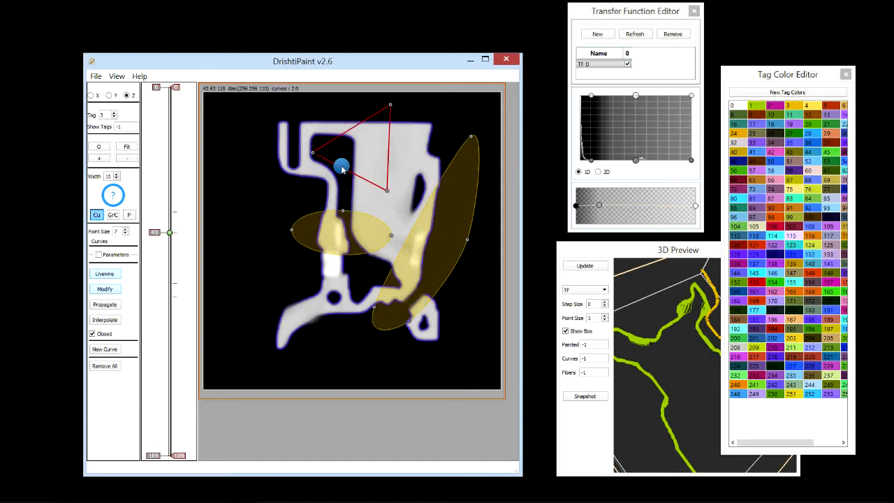
Step: Insert extra points on the polygon's edges, pull them out into an irregular shape over the part's top, and finish modifying
drag(342, 171, 321, 108)
click(390, 138)
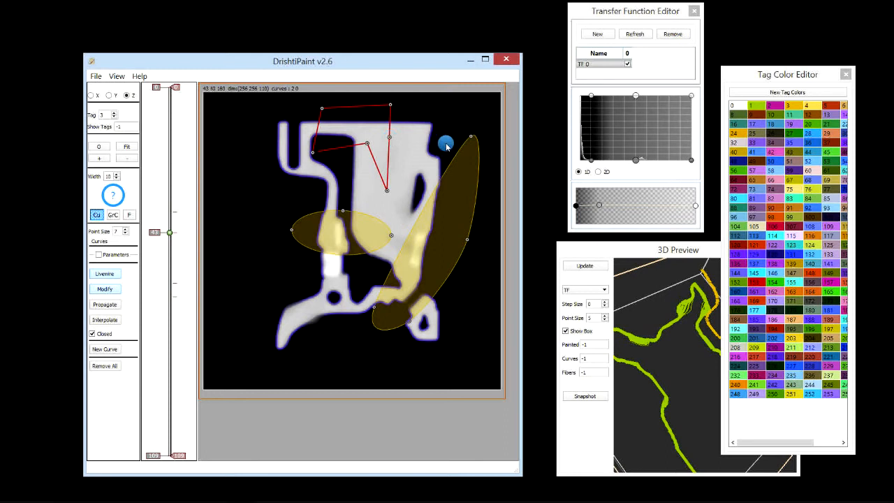
drag(390, 138, 447, 138)
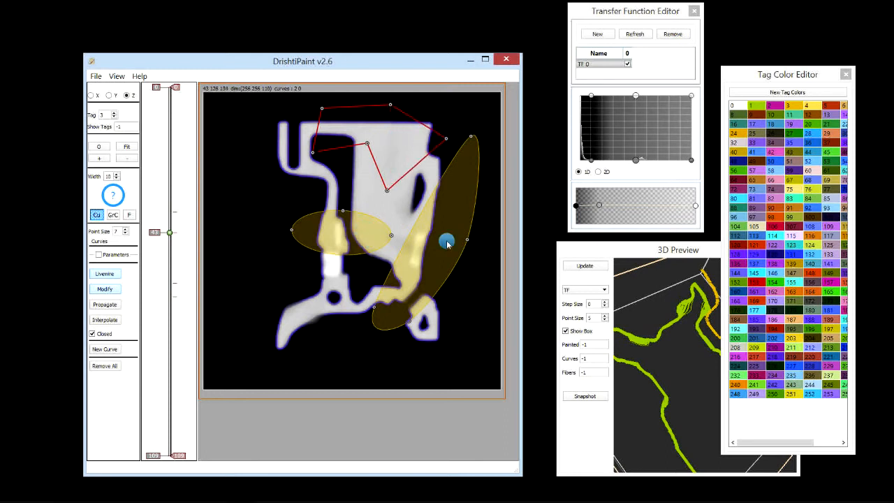
click(105, 289)
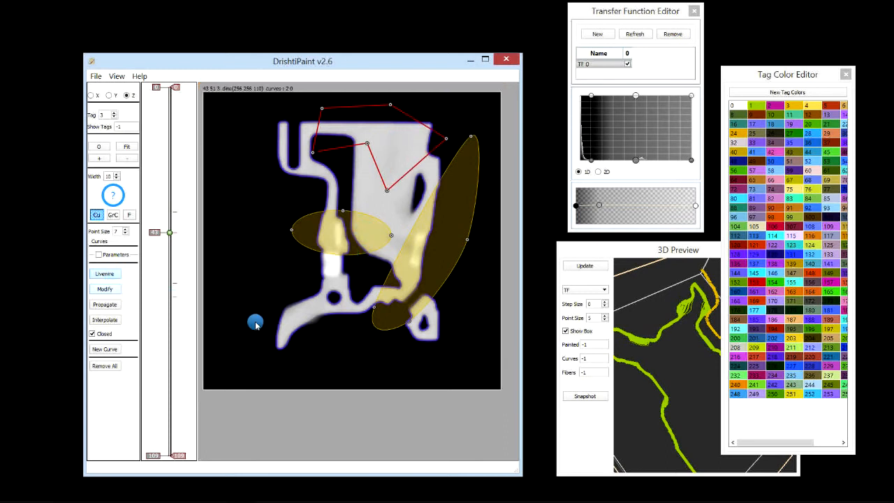
Step: Add a new smooth polyline (SPolyline) element on slice 43
click(105, 349)
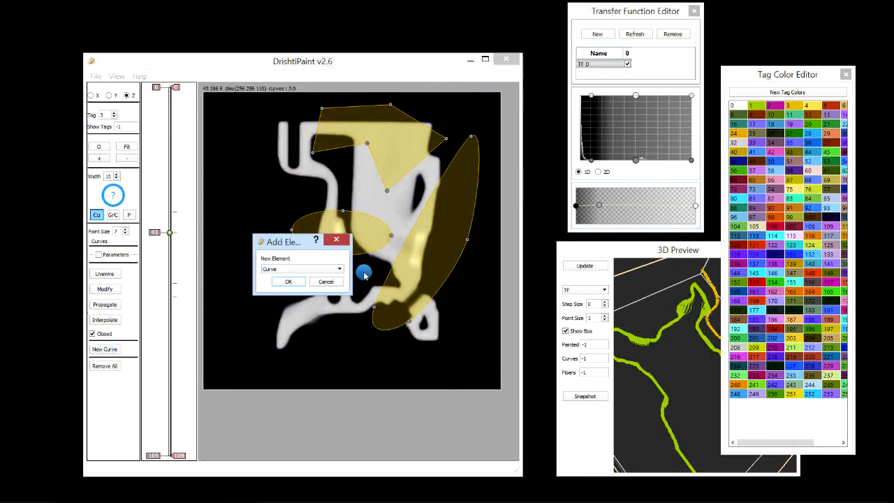
click(274, 269)
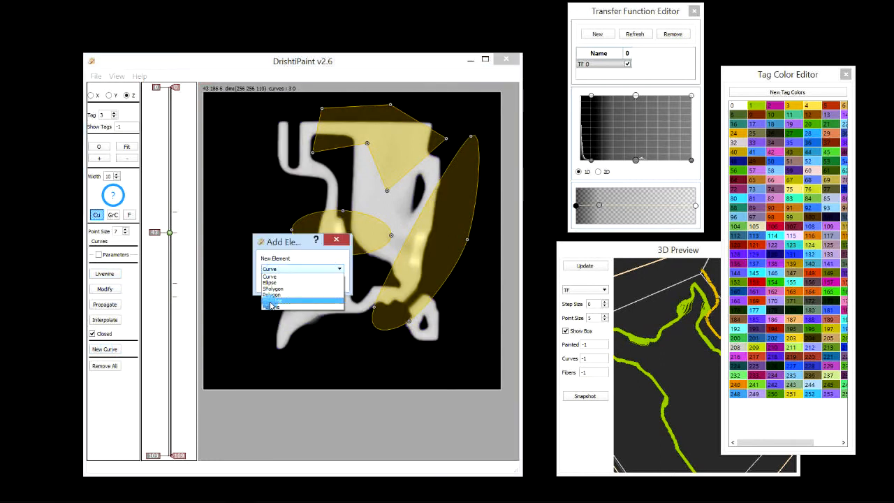
click(271, 305)
click(289, 283)
click(374, 281)
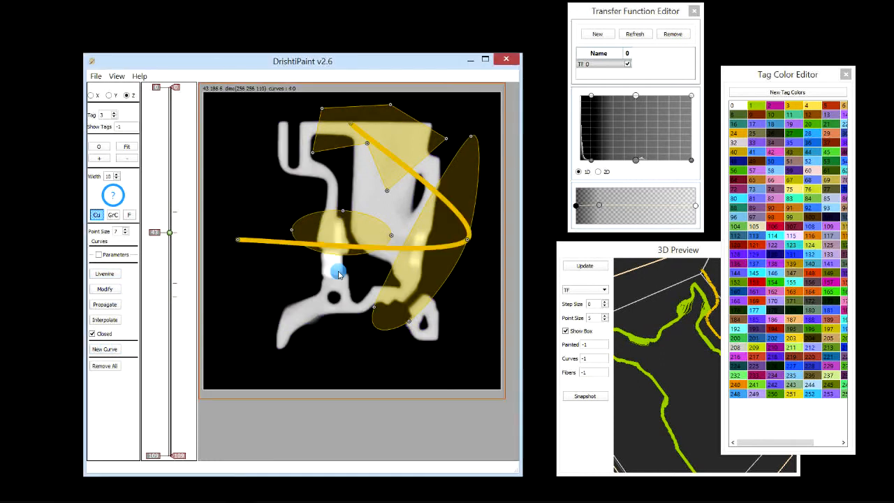
Step: Modify the smooth polyline by moving its three control points into an open arc along the part's left side
click(104, 290)
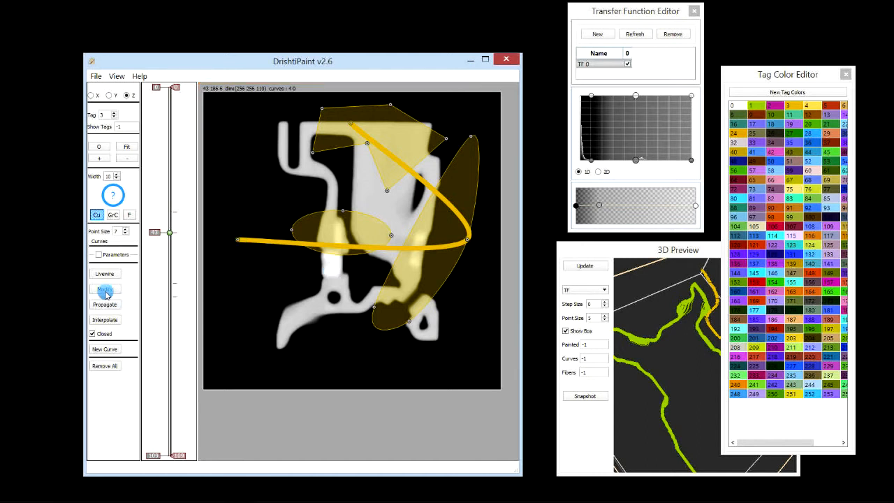
drag(241, 243, 324, 362)
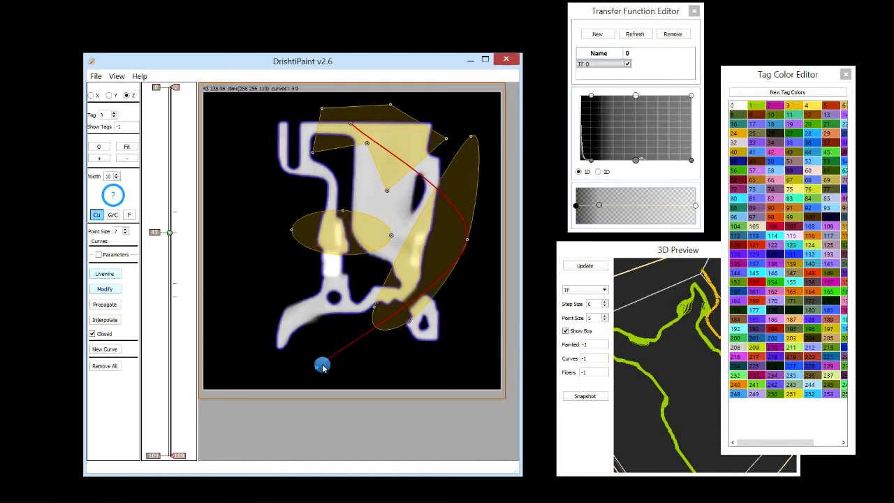
drag(468, 241, 233, 228)
drag(351, 126, 247, 148)
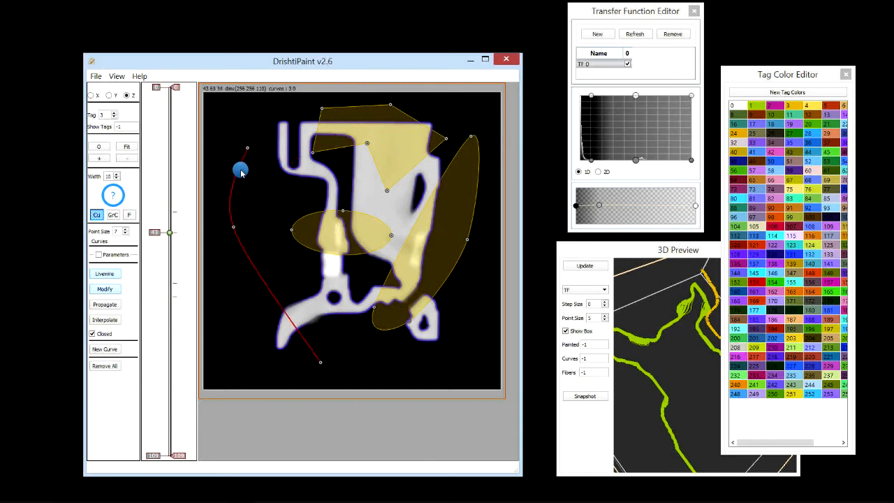
Step: Add and move smooth polyline points to form an inward bend left of the part, reposition both ends, and finish modifying
click(233, 174)
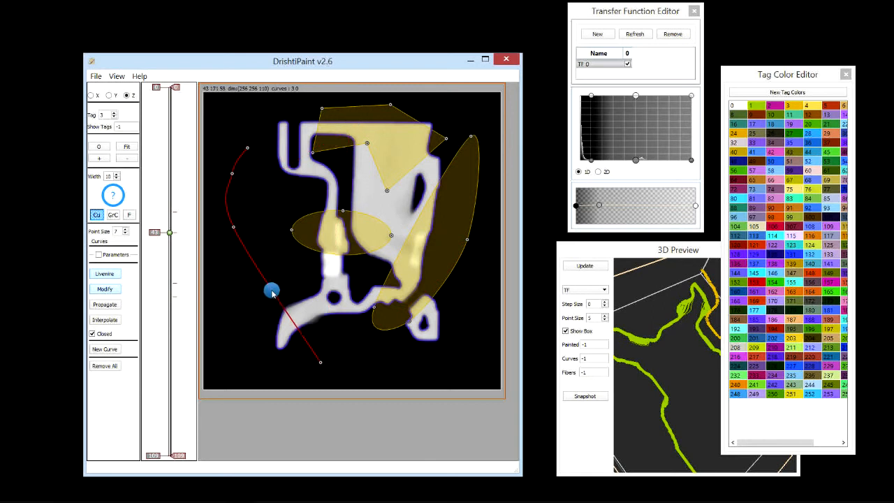
drag(271, 287, 265, 213)
drag(232, 173, 236, 173)
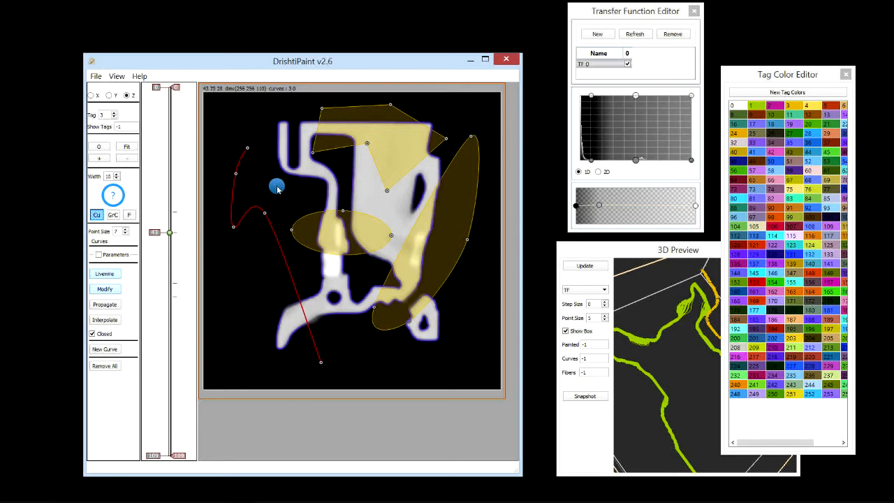
click(277, 189)
drag(236, 229, 258, 181)
click(279, 116)
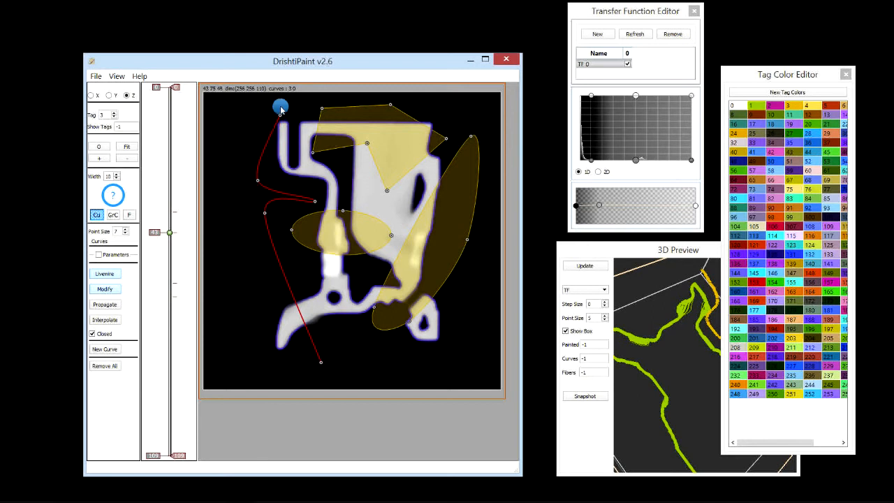
drag(321, 362, 257, 280)
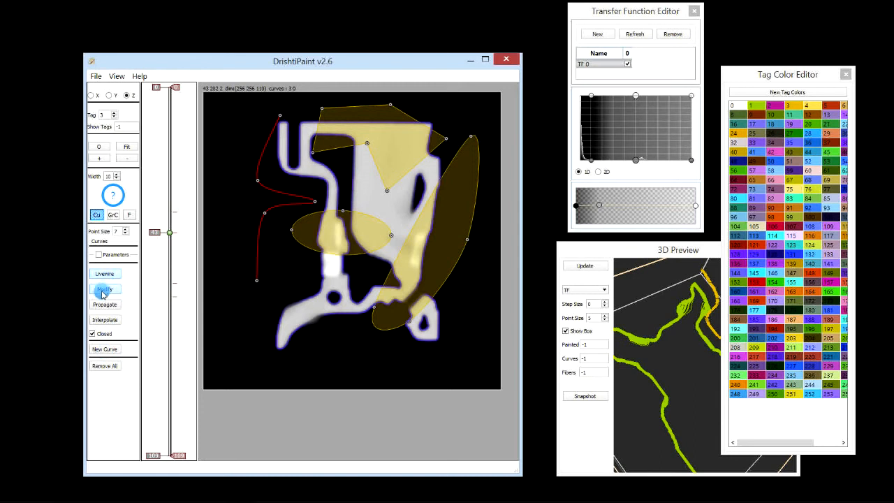
Step: Add a new element of type Polyline on slice 43
click(110, 349)
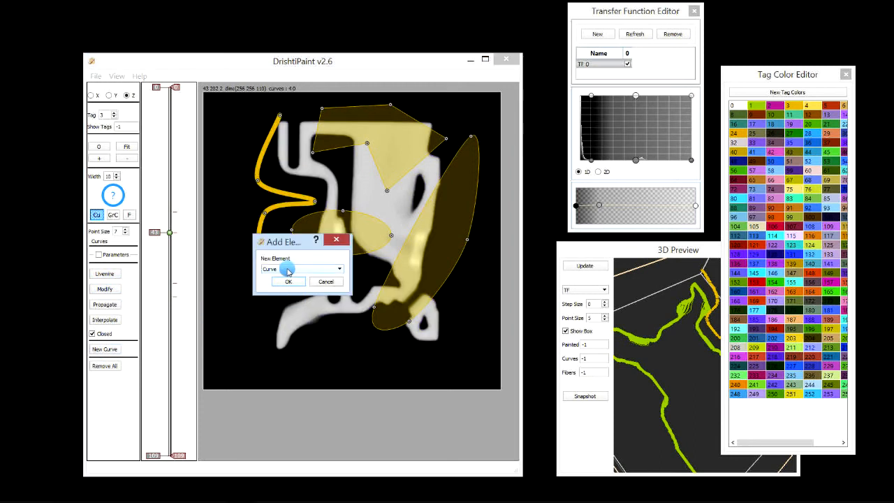
click(285, 269)
click(275, 306)
click(287, 280)
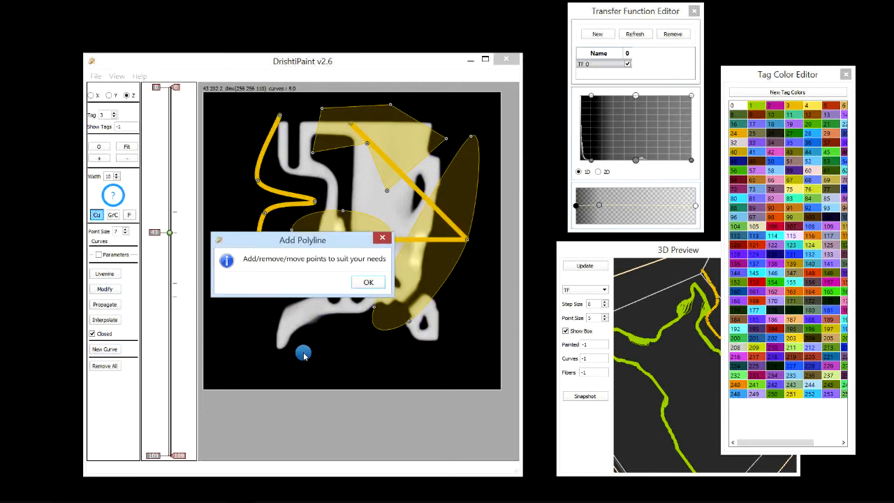
Step: Modify the new polyline by moving its three control points into an open, sharp-cornered line around the part's lower-left foot
key(Return)
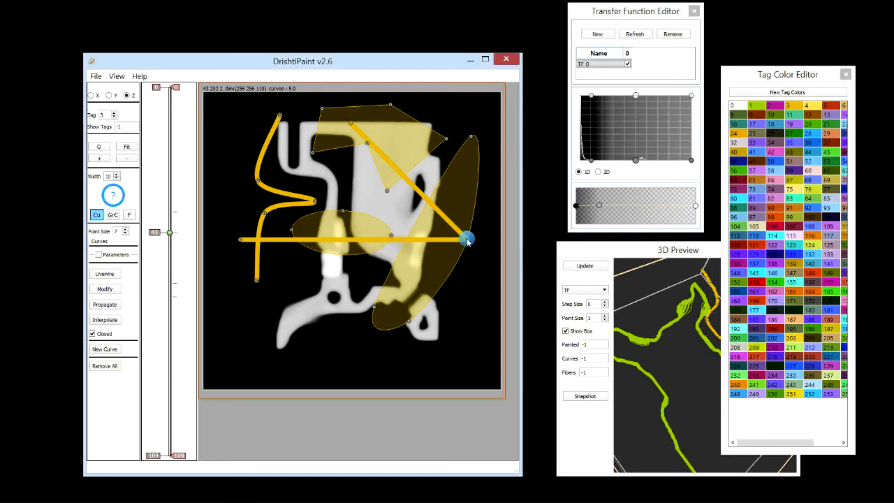
click(106, 271)
click(99, 288)
drag(243, 239, 273, 351)
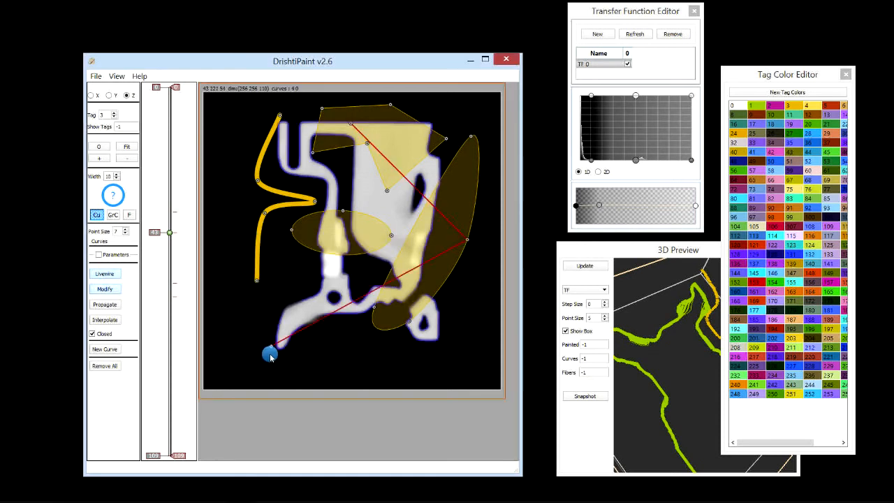
drag(396, 301, 360, 344)
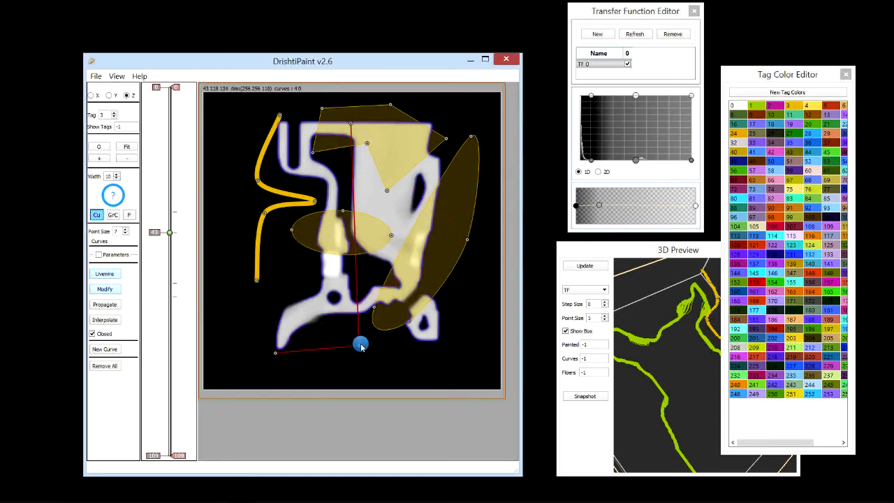
drag(350, 125, 232, 293)
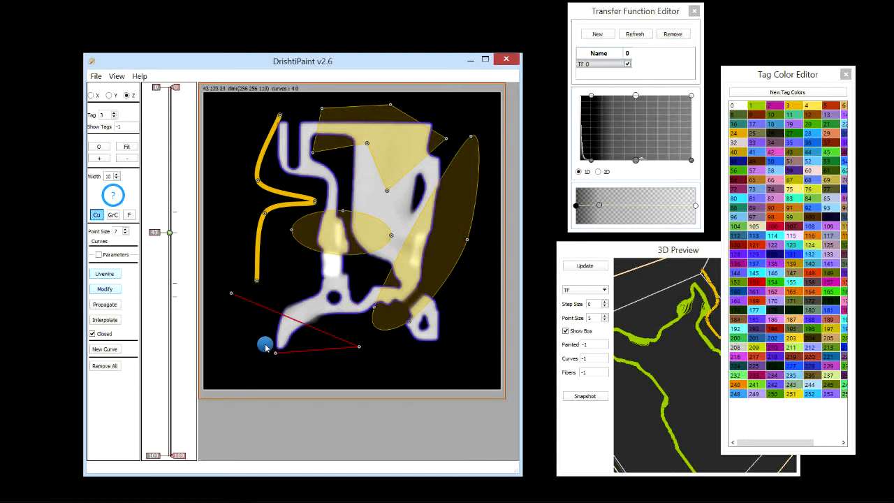
Step: Add a point to each polyline segment, reshape it into a four-point open line below the part's lower-left foot, and finish modifying
drag(279, 316, 244, 337)
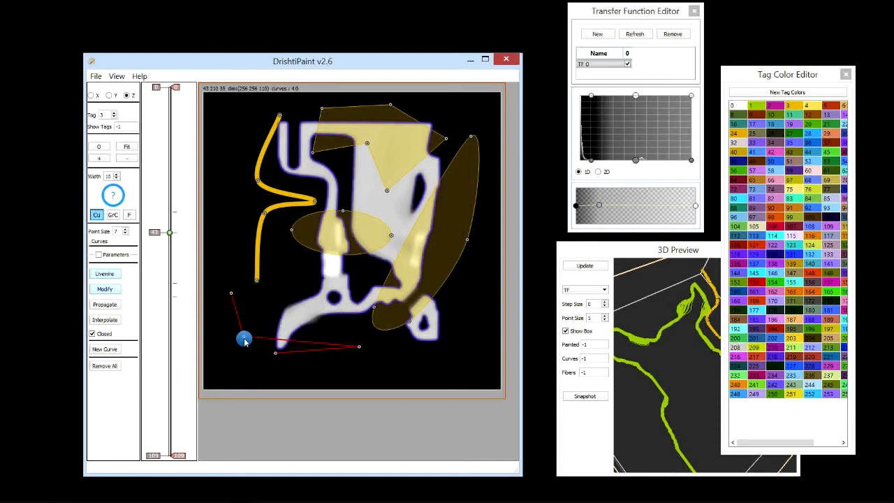
drag(301, 357, 376, 380)
drag(245, 338, 266, 309)
click(122, 285)
click(264, 259)
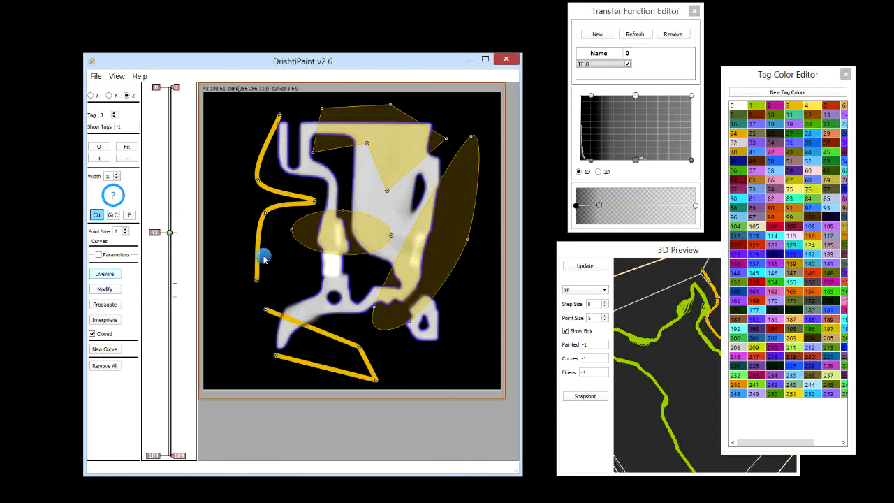